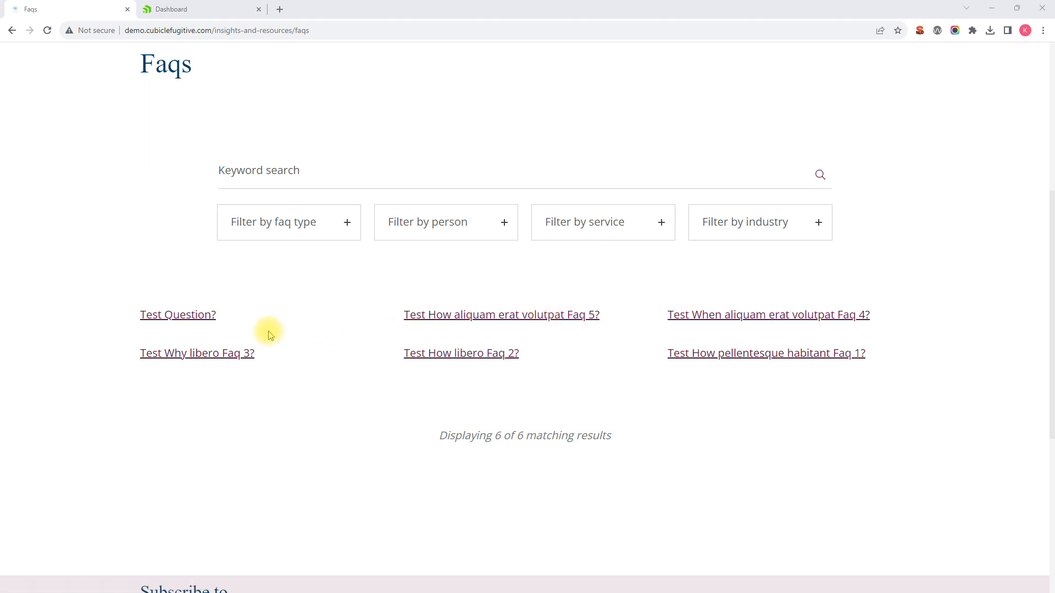
# Step: Go from the Dashboard via the Content menu to the Faqs list showing six FAQs
pyautogui.scroll(2, 270, 333)
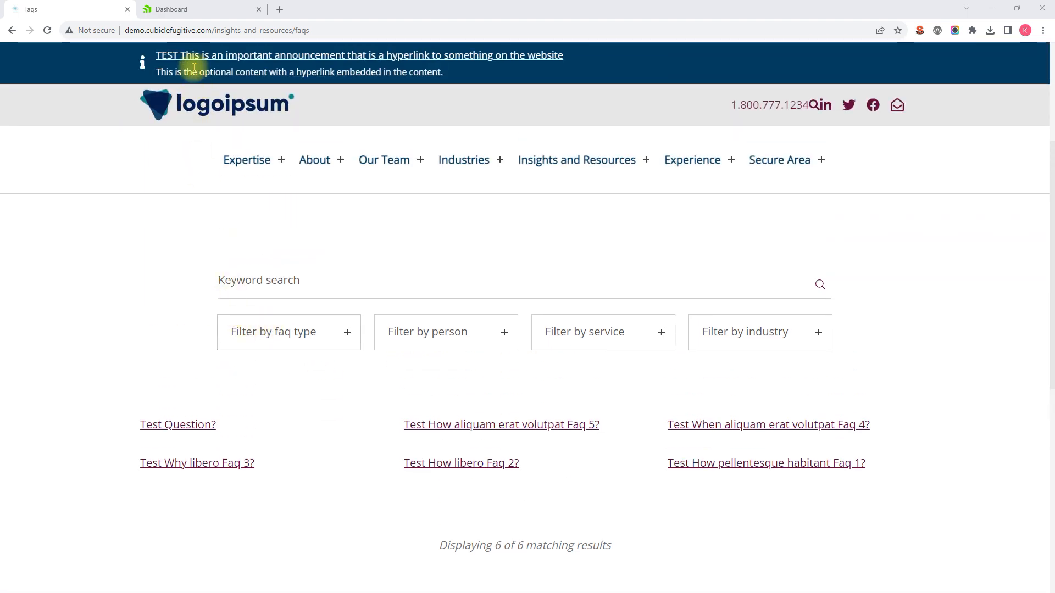
pyautogui.click(174, 10)
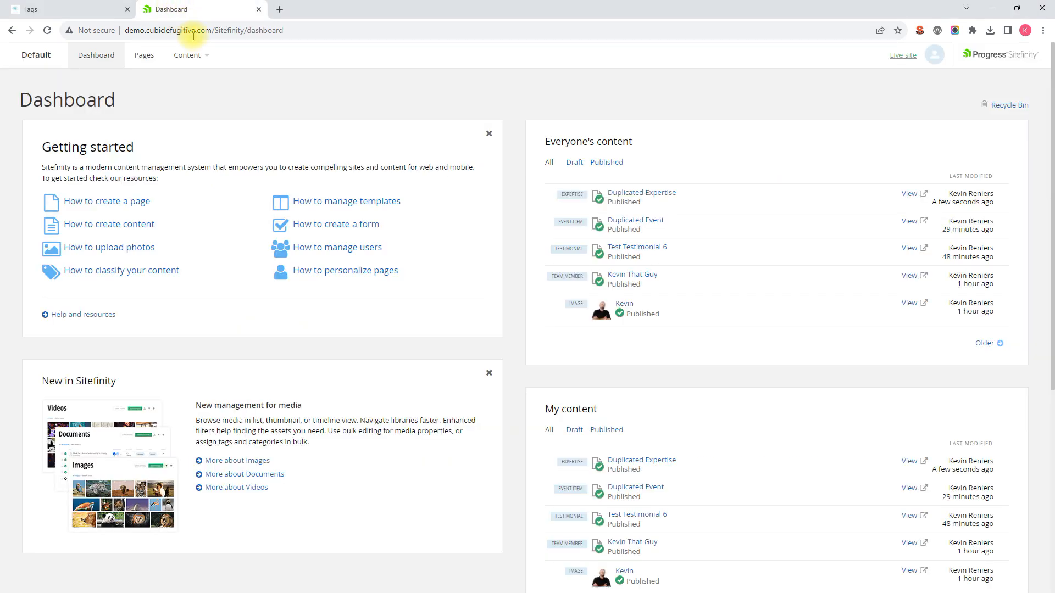
pyautogui.click(197, 60)
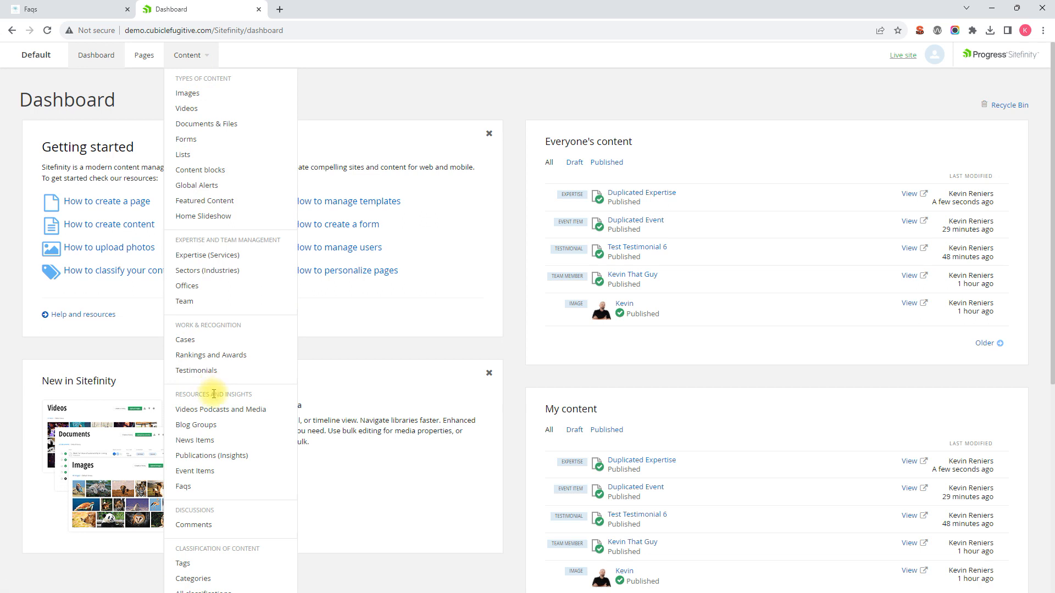
pyautogui.click(195, 488)
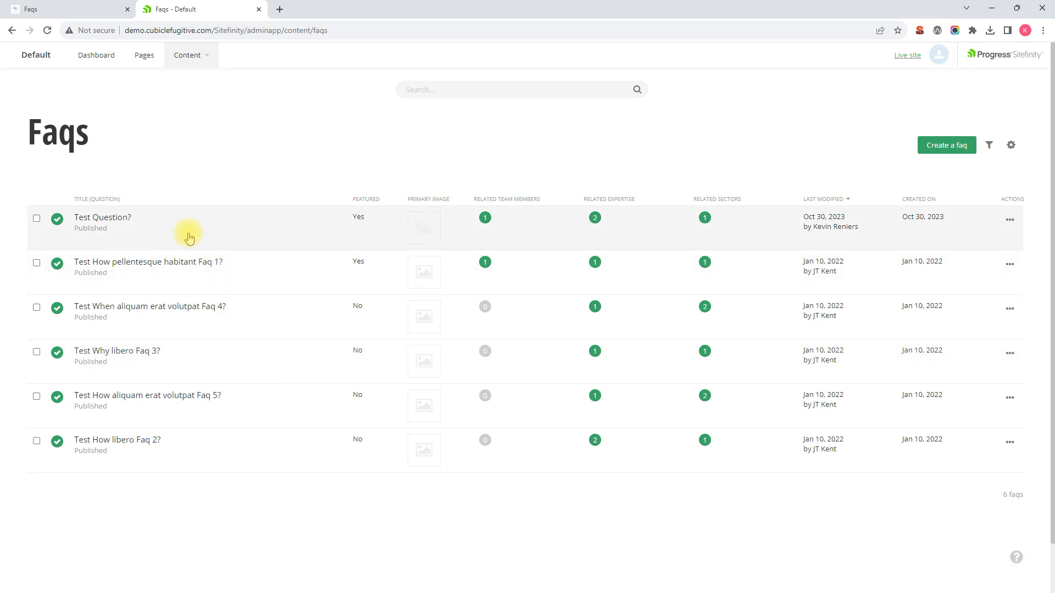
# Step: Tick the Test Question? FAQ and bring up its row actions menu
pyautogui.click(37, 219)
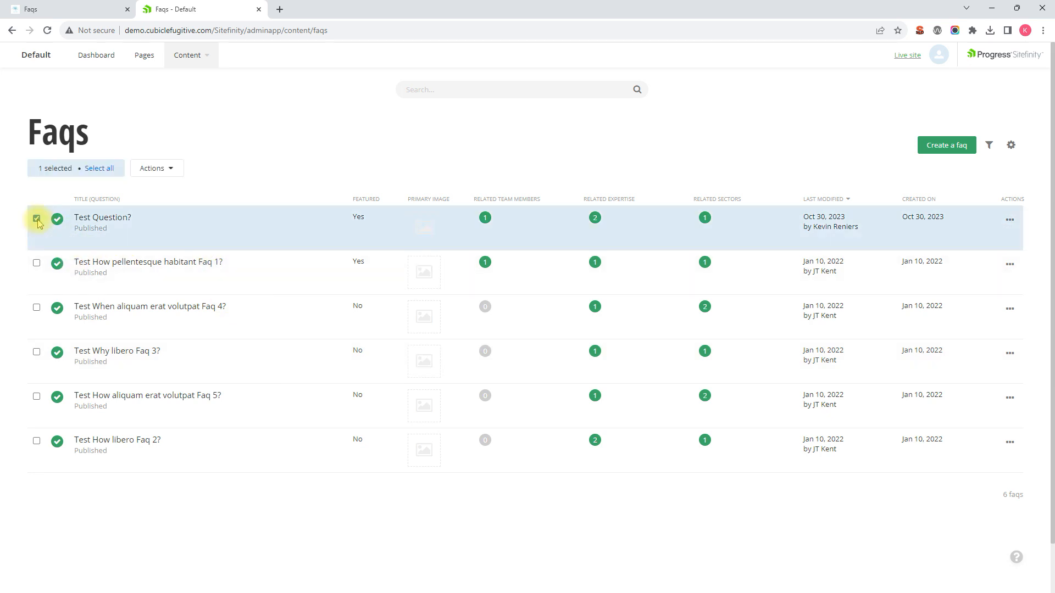
pyautogui.click(171, 170)
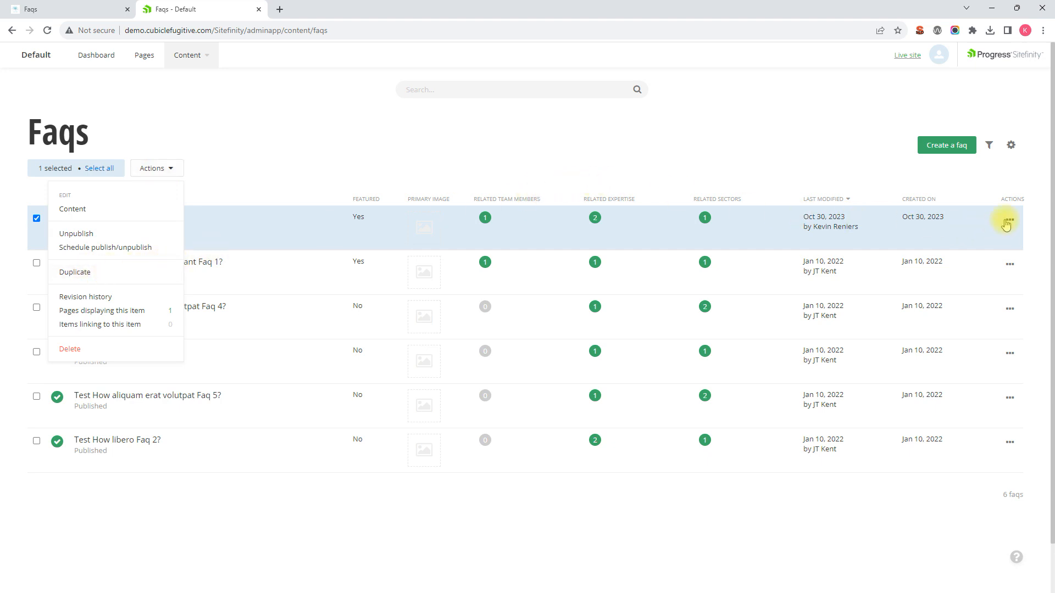
pyautogui.click(458, 171)
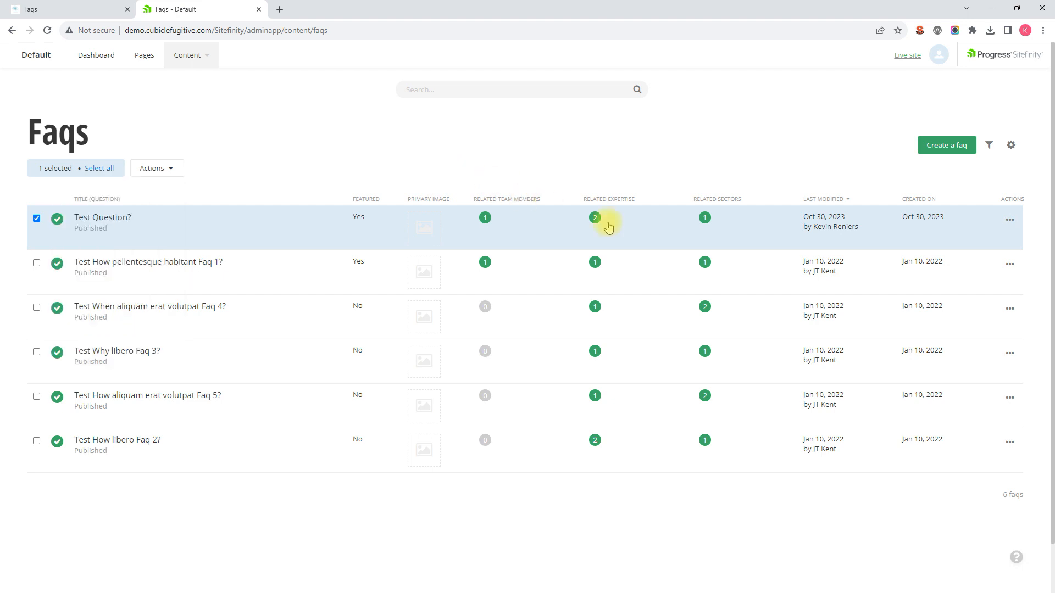
pyautogui.click(1009, 222)
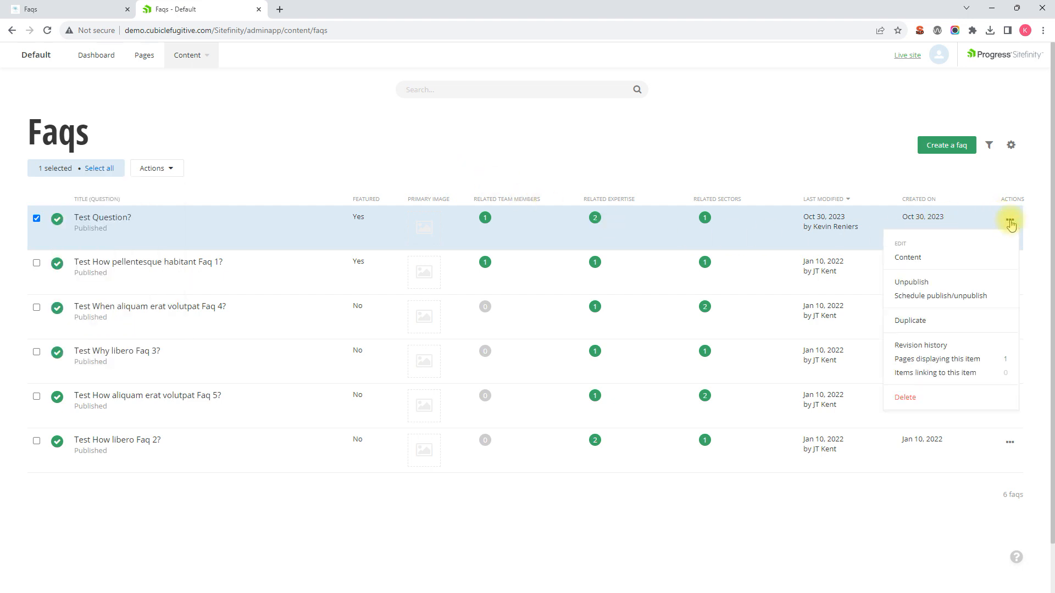
# Step: Duplicate Test Question? into a new FAQ editor prefilled with its answer and Featured flag
pyautogui.click(912, 322)
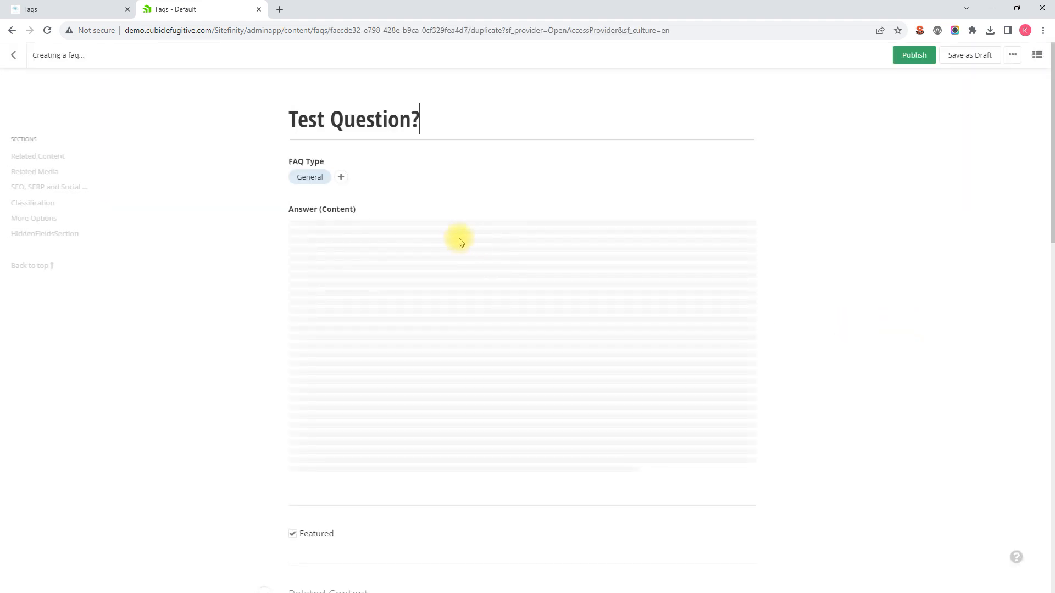
pyautogui.moveTo(426, 118); pyautogui.dragTo(298, 118)
pyautogui.click(428, 118)
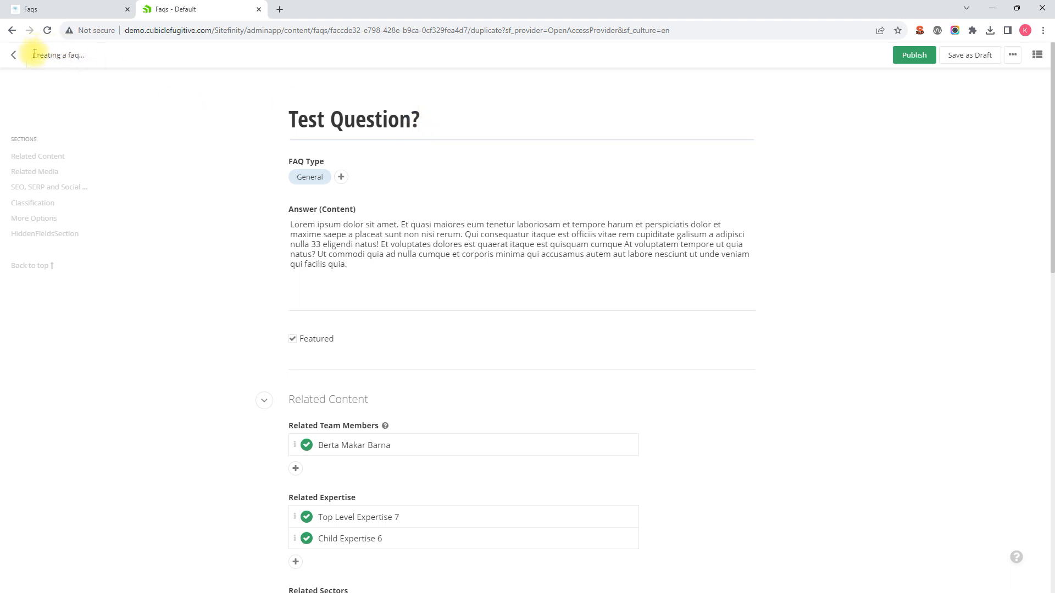
pyautogui.moveTo(34, 53); pyautogui.dragTo(83, 56)
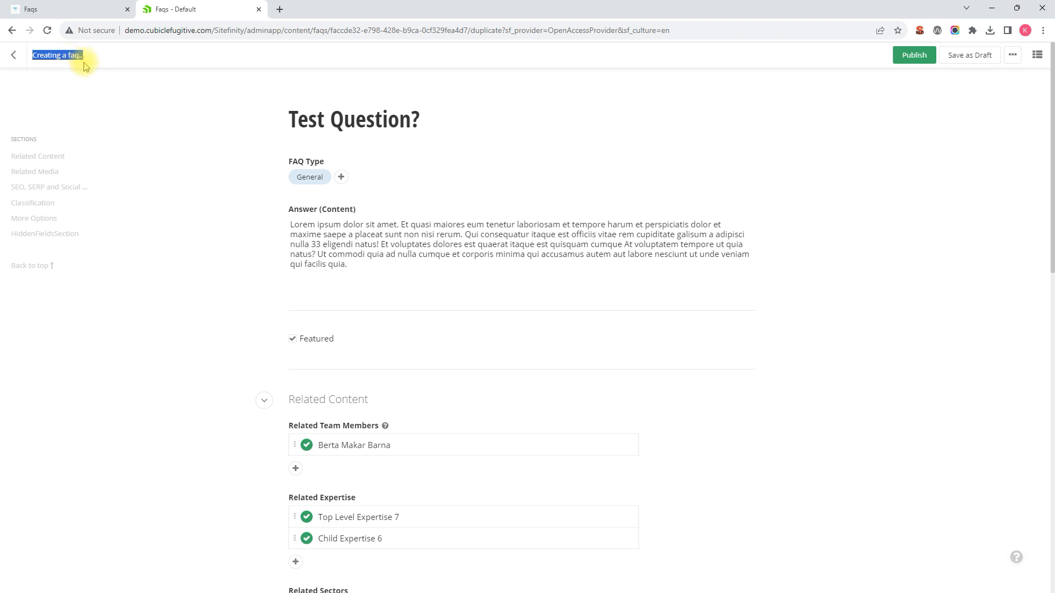
pyautogui.click(394, 163)
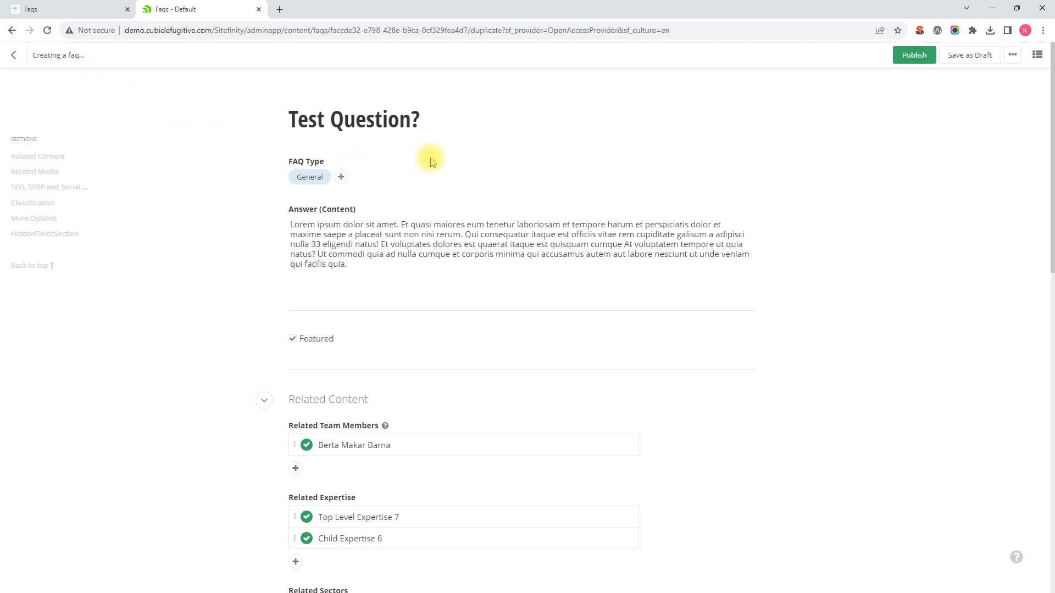
pyautogui.scroll(-2, 428, 155)
pyautogui.scroll(2, 428, 155)
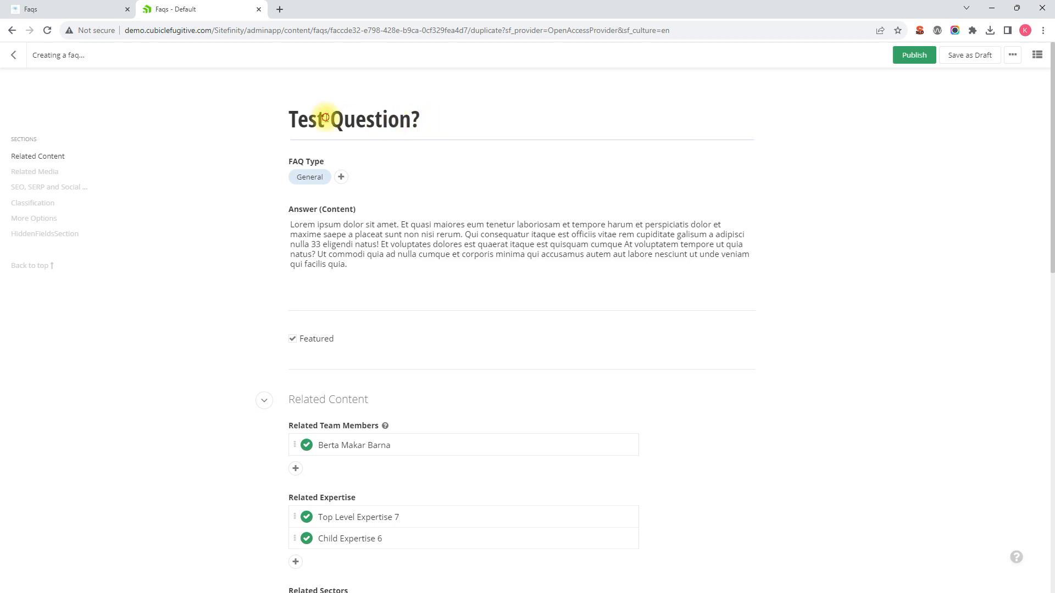
# Step: Replace 'Test' with 'Duplicated' so the title reads 'Duplicated Question?'
pyautogui.moveTo(326, 119); pyautogui.dragTo(275, 118)
pyautogui.write('Duplicated')
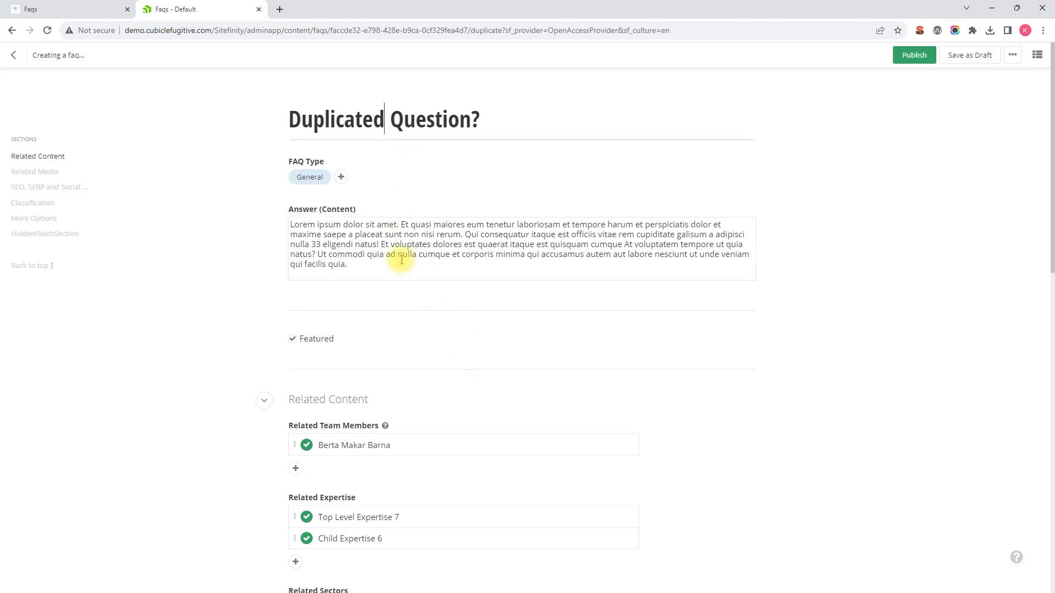
pyautogui.click(425, 268)
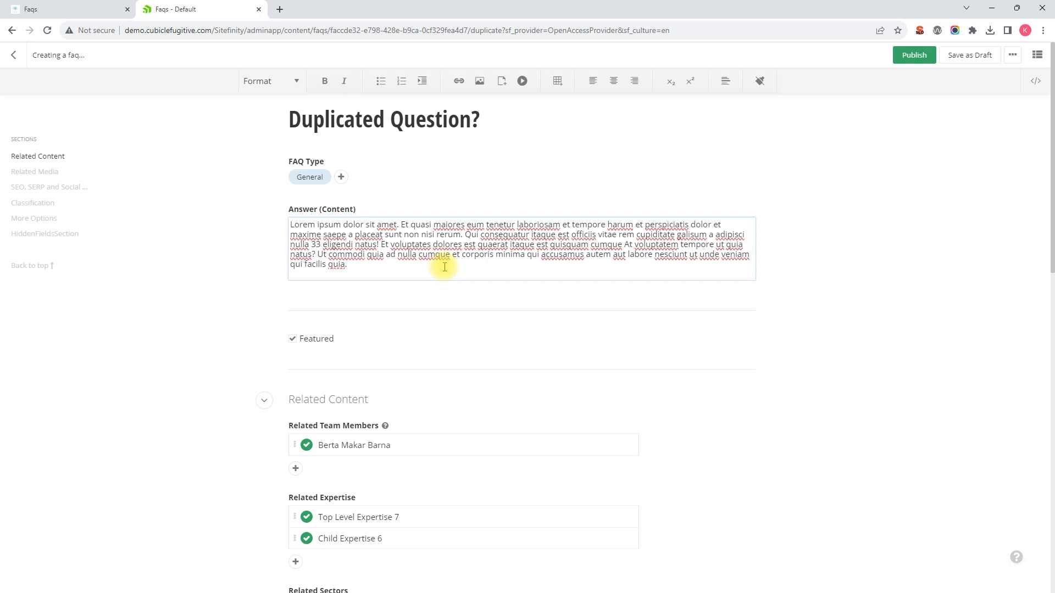
pyautogui.scroll(-7, 453, 292)
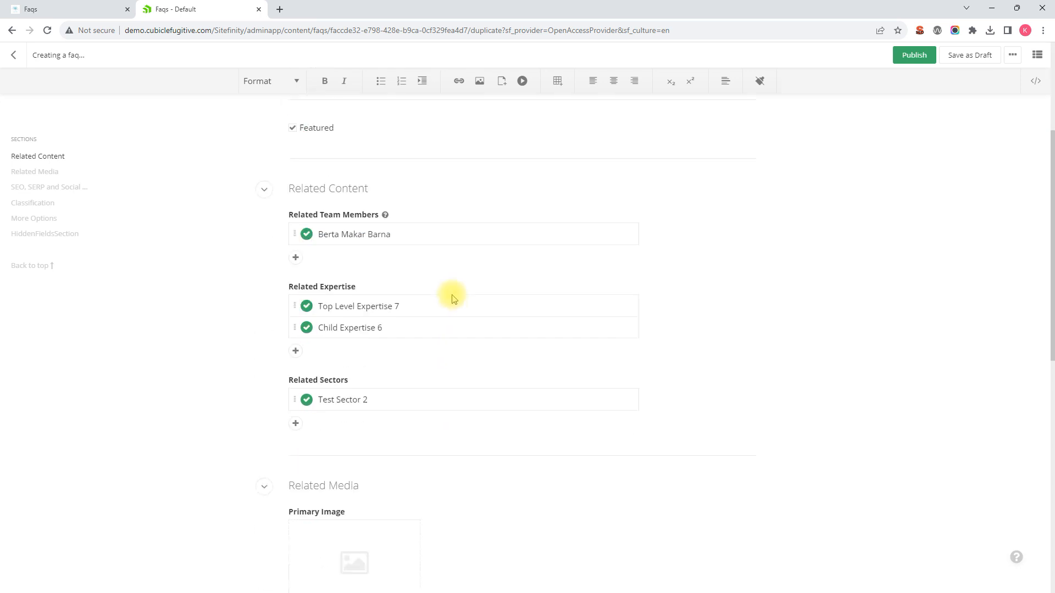
pyautogui.scroll(-7, 453, 297)
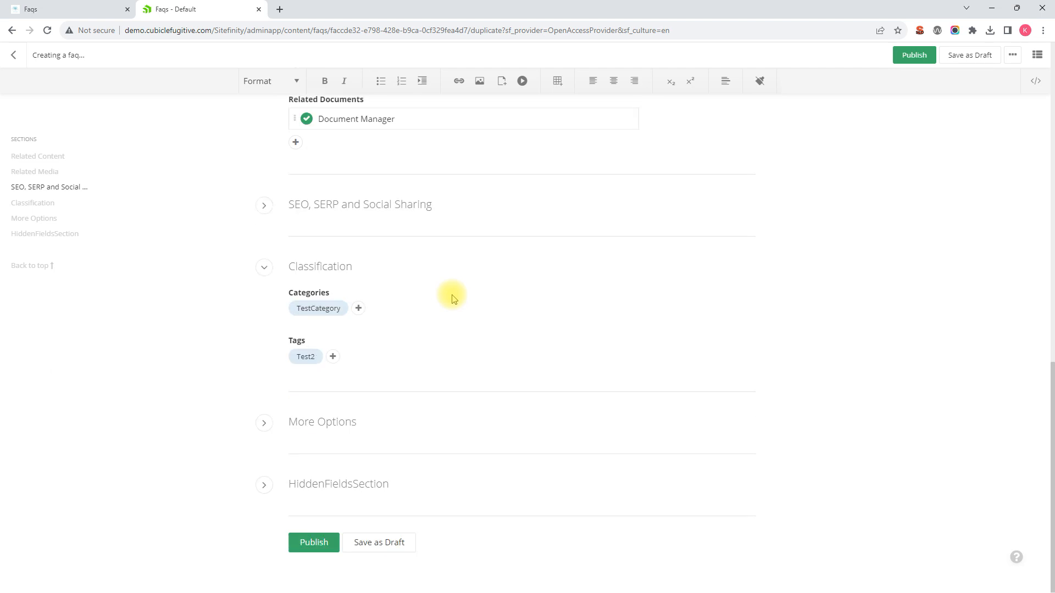
pyautogui.scroll(5, 453, 296)
pyautogui.scroll(9, 451, 296)
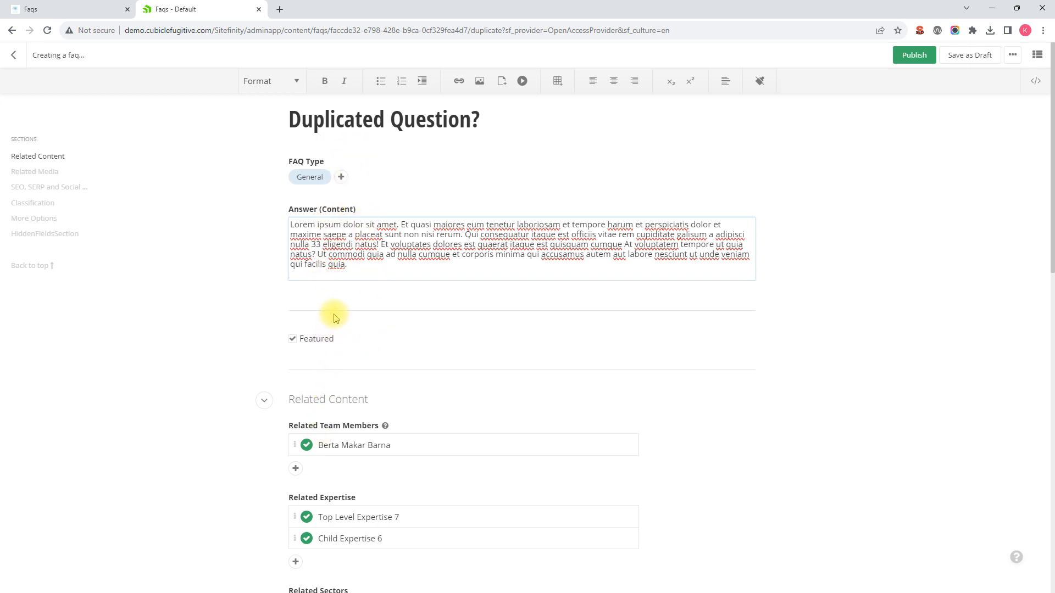
pyautogui.click(342, 179)
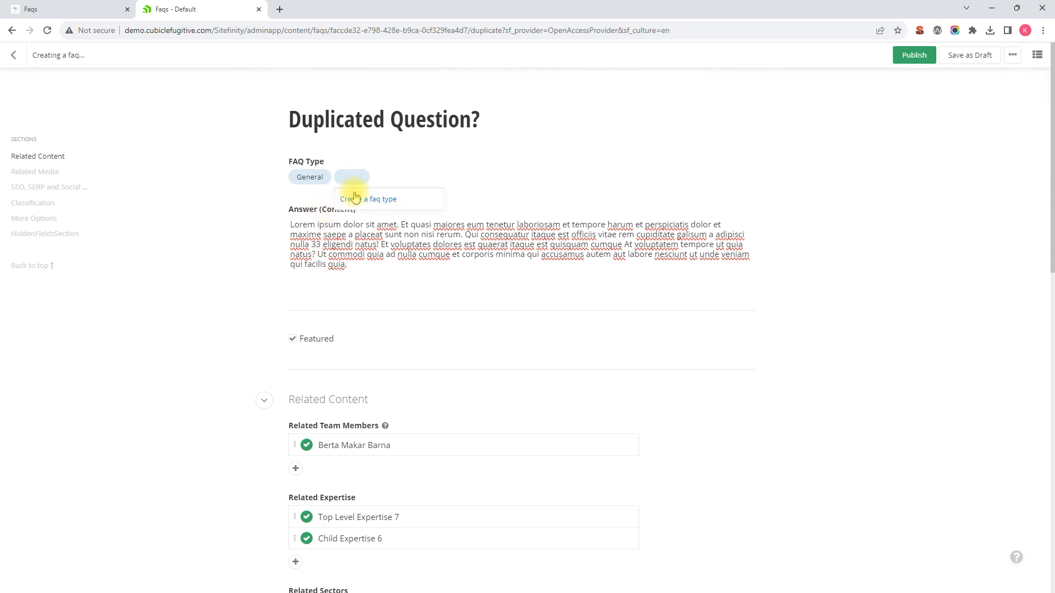
pyautogui.click(325, 178)
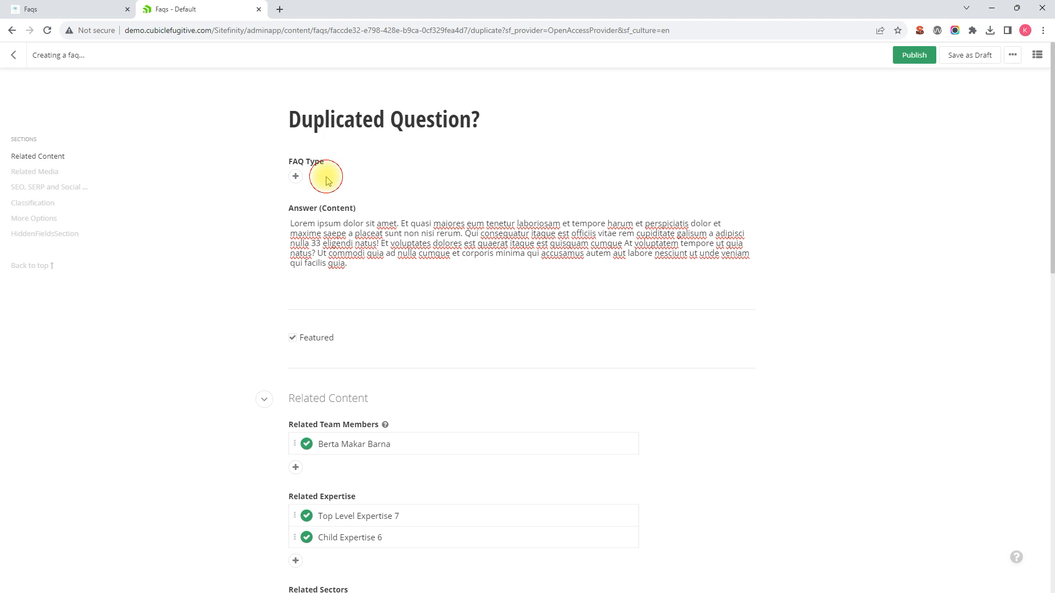
pyautogui.click(296, 178)
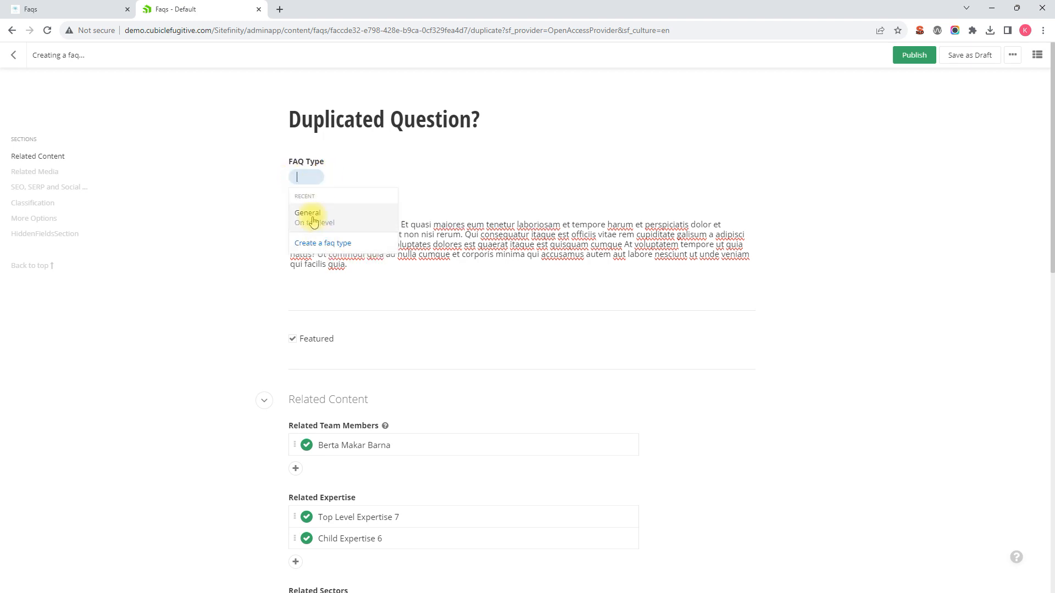
pyautogui.click(341, 166)
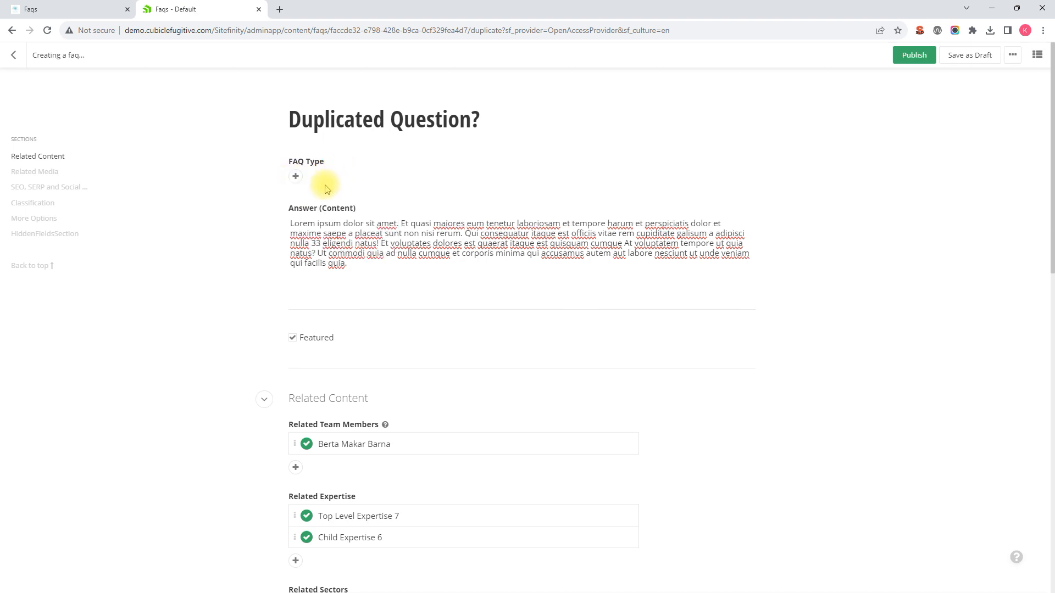
pyautogui.click(296, 177)
pyautogui.click(307, 214)
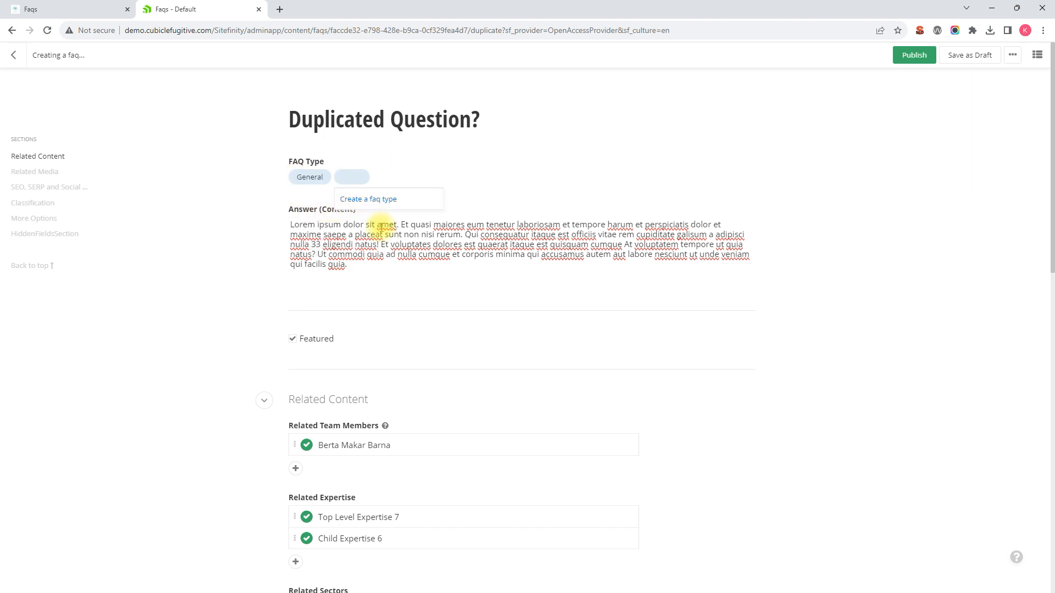
pyautogui.click(503, 168)
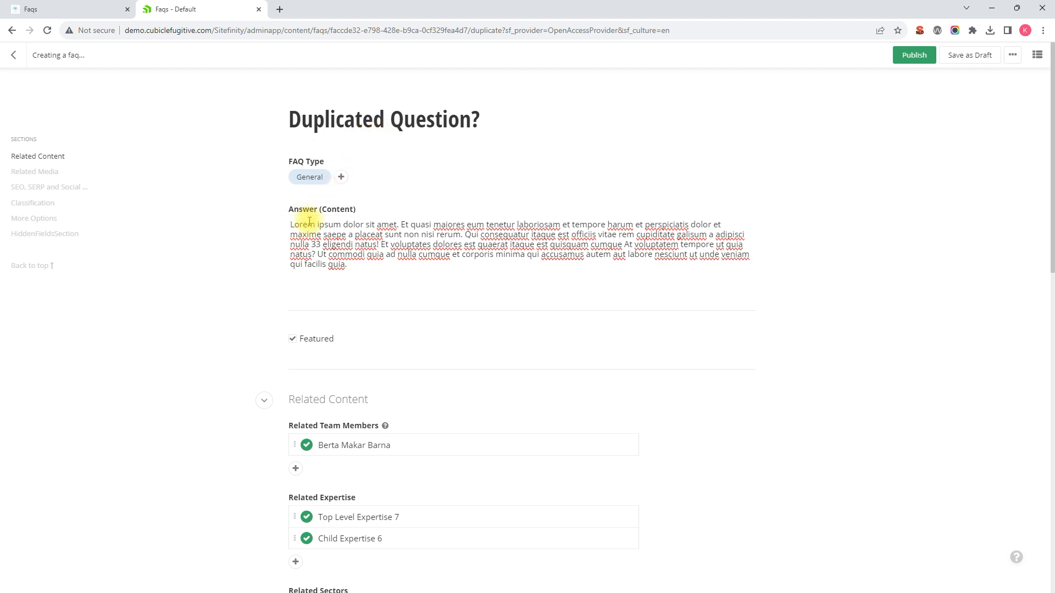
# Step: Prefix the answer with 'Duplicated' and untick the Featured checkbox
pyautogui.click(290, 223)
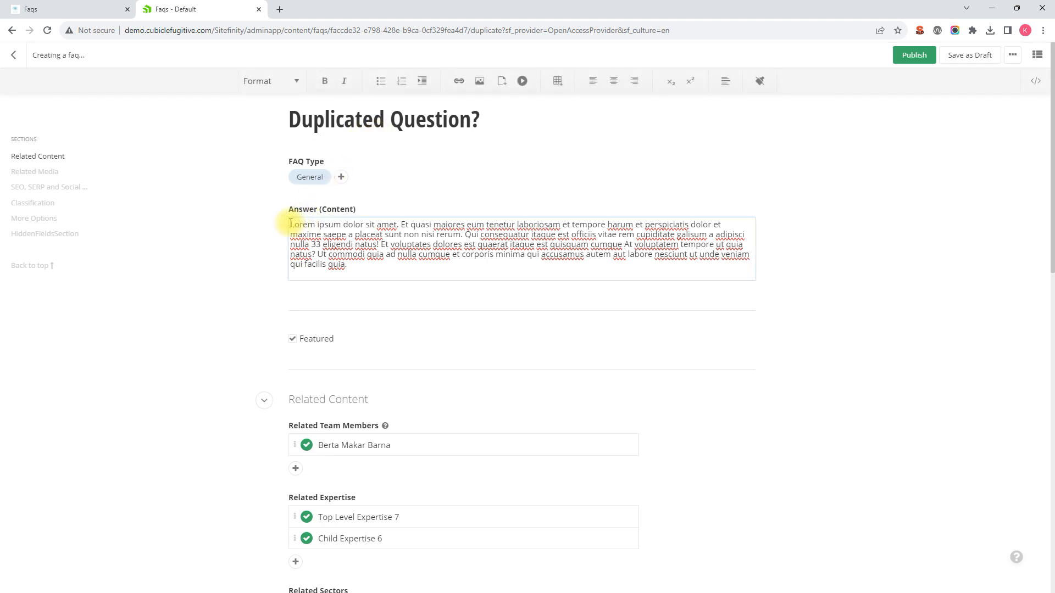
pyautogui.write('Duplicated')
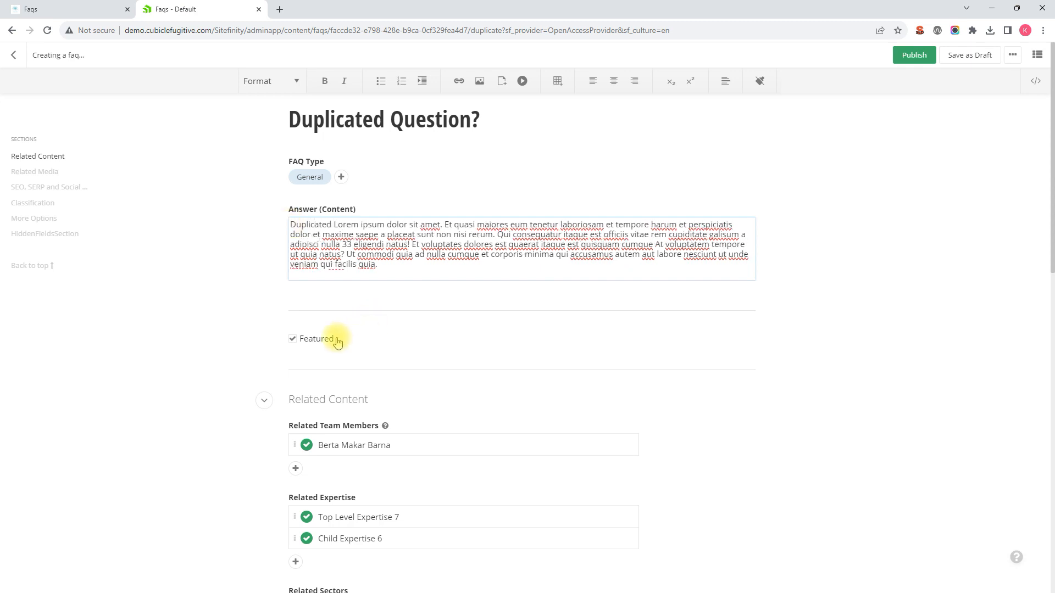
pyautogui.click(294, 340)
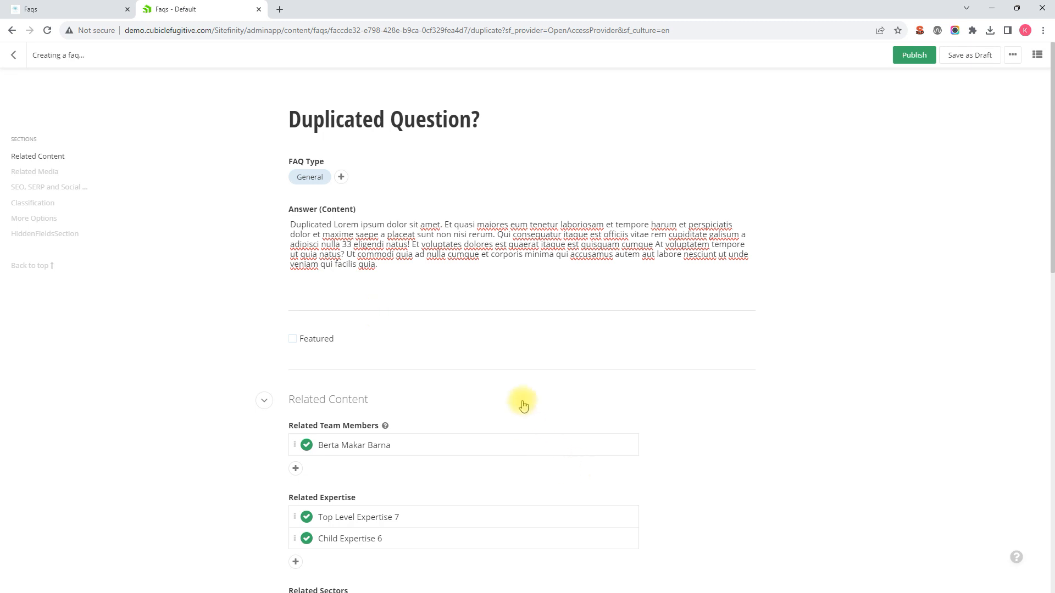
pyautogui.scroll(-2, 485, 371)
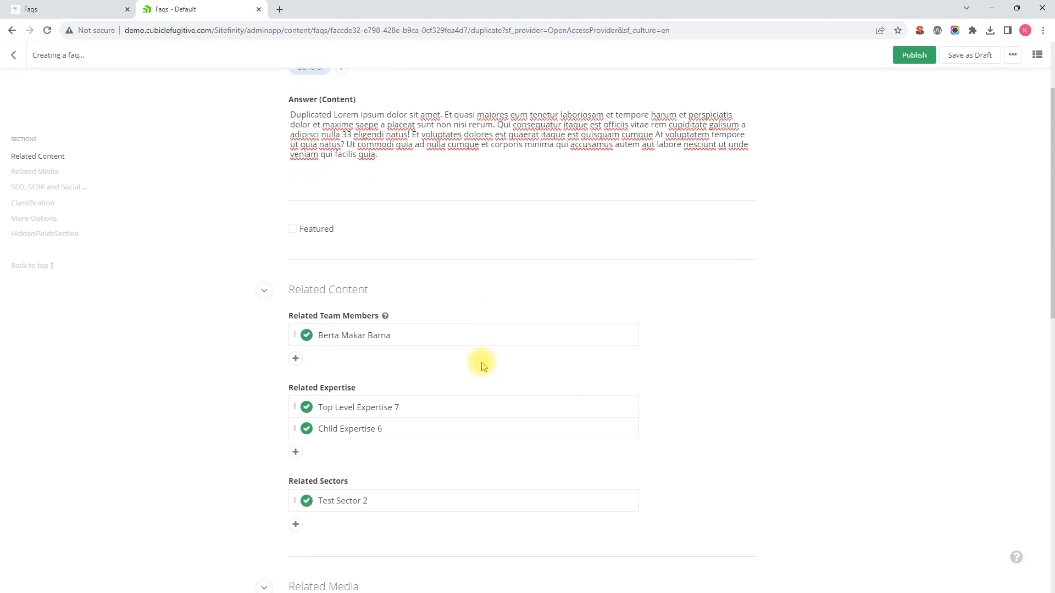
pyautogui.scroll(-1, 420, 283)
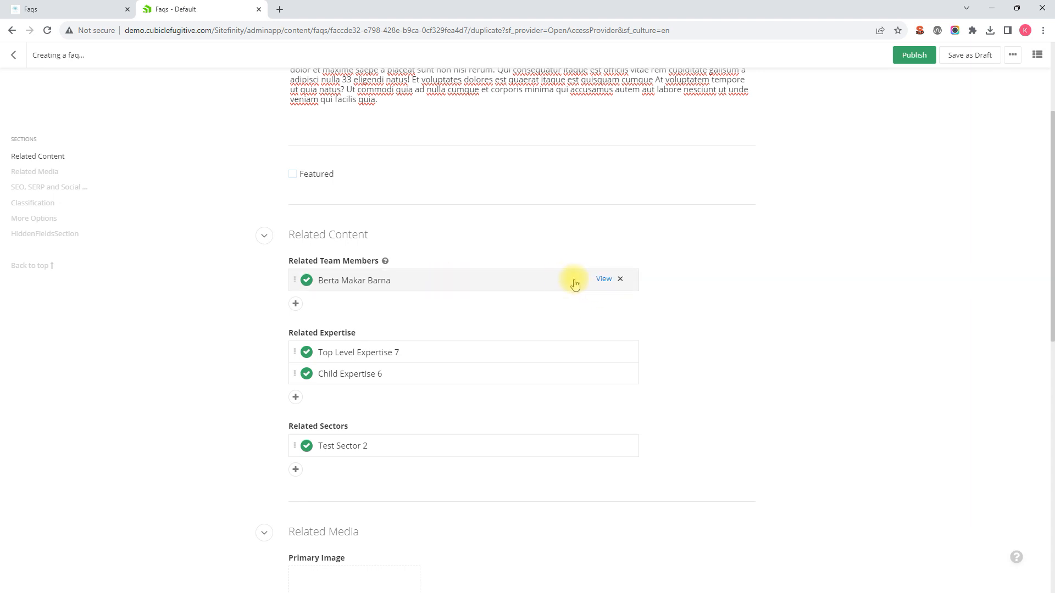
# Step: Replace the related team member with a different team member
pyautogui.click(621, 281)
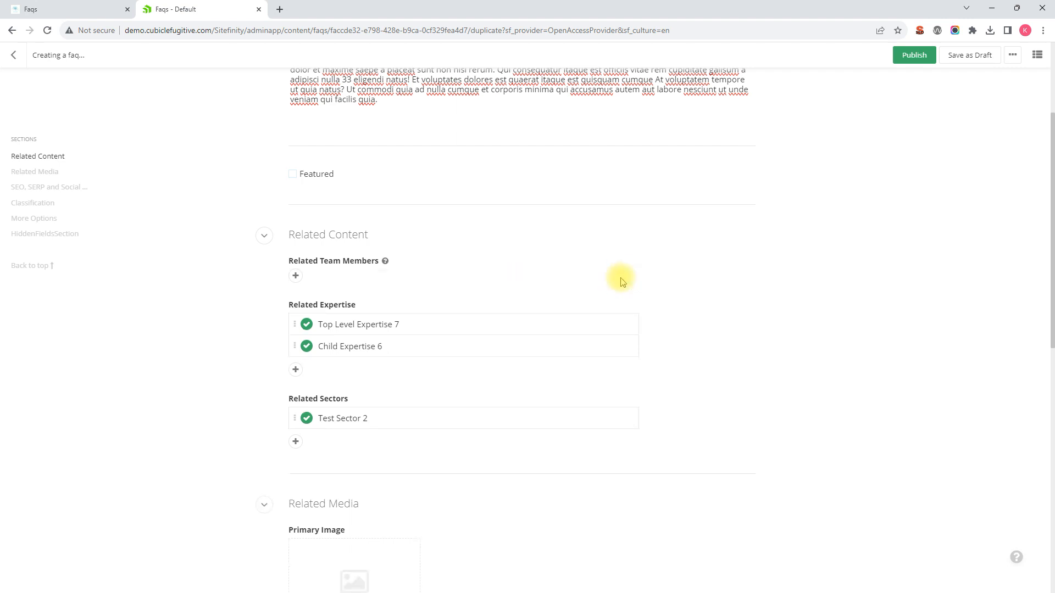
pyautogui.click(296, 276)
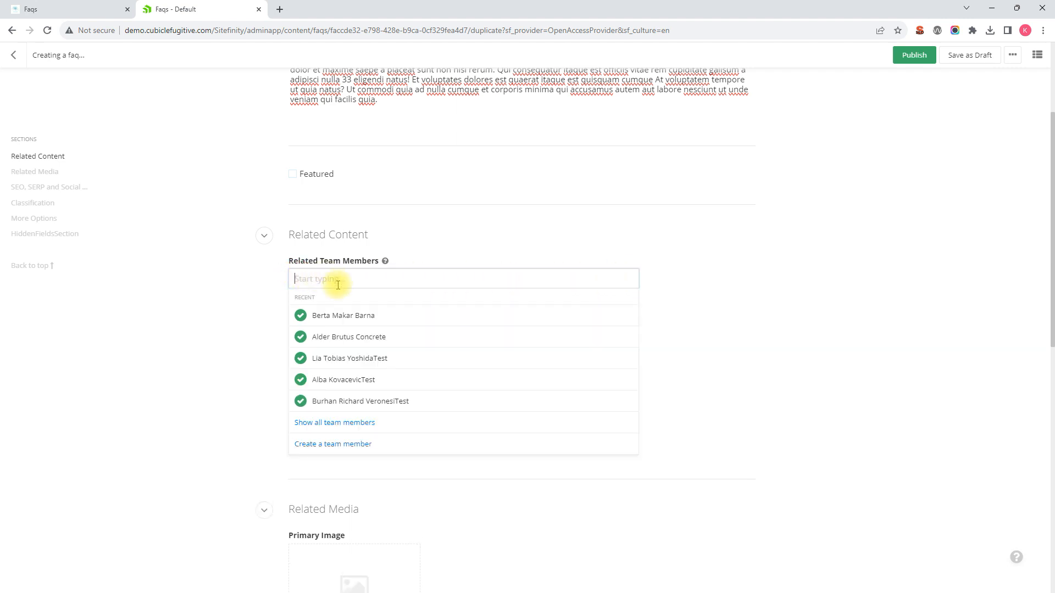
pyautogui.click(346, 377)
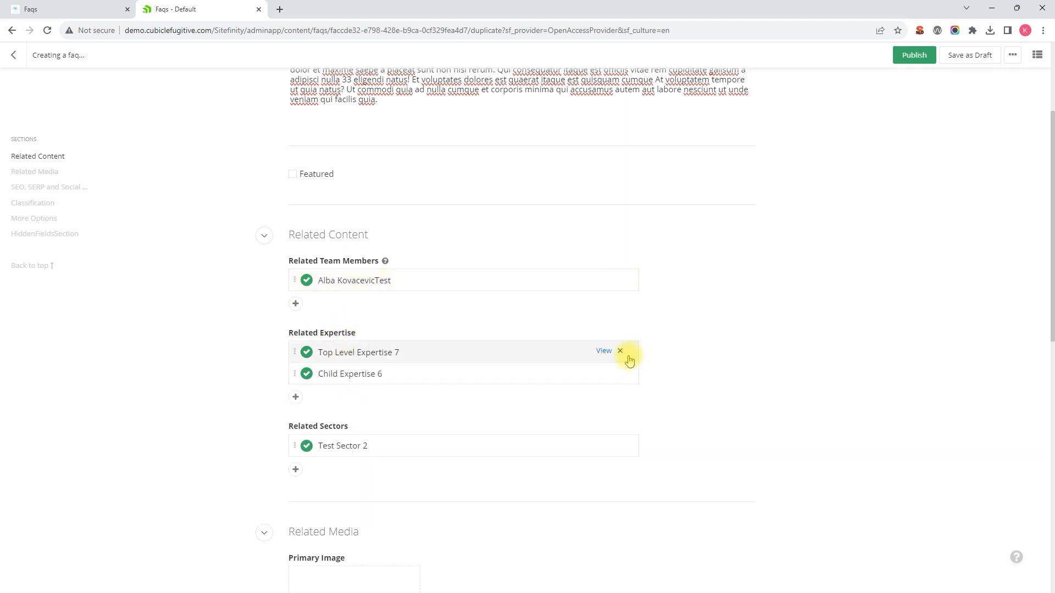
# Step: Swap Top Level Expertise 7 and Child Expertise 6 for Child Expertise 5
pyautogui.click(623, 353)
pyautogui.click(622, 354)
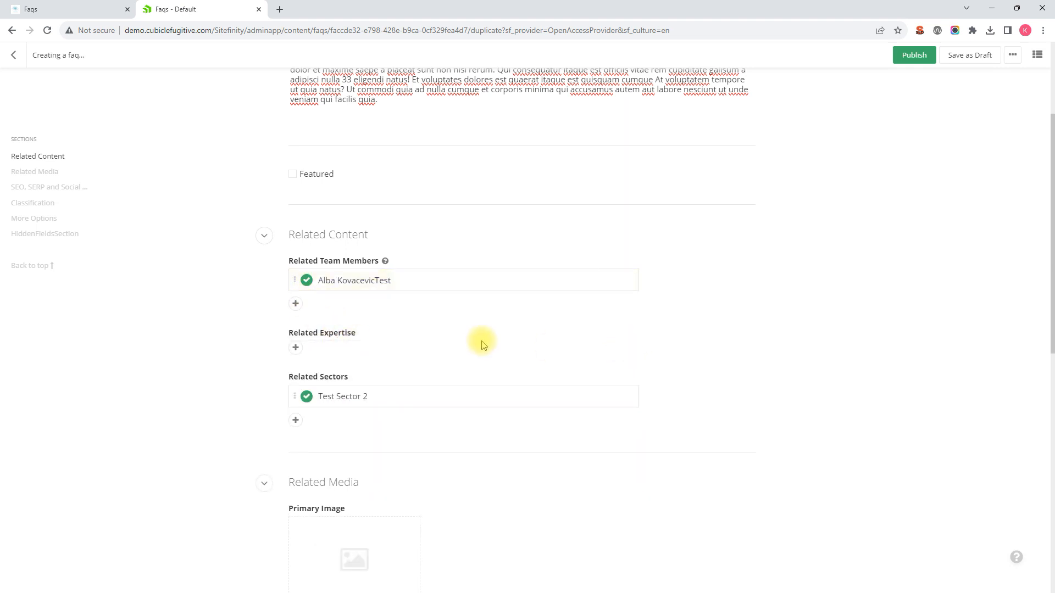
pyautogui.click(296, 346)
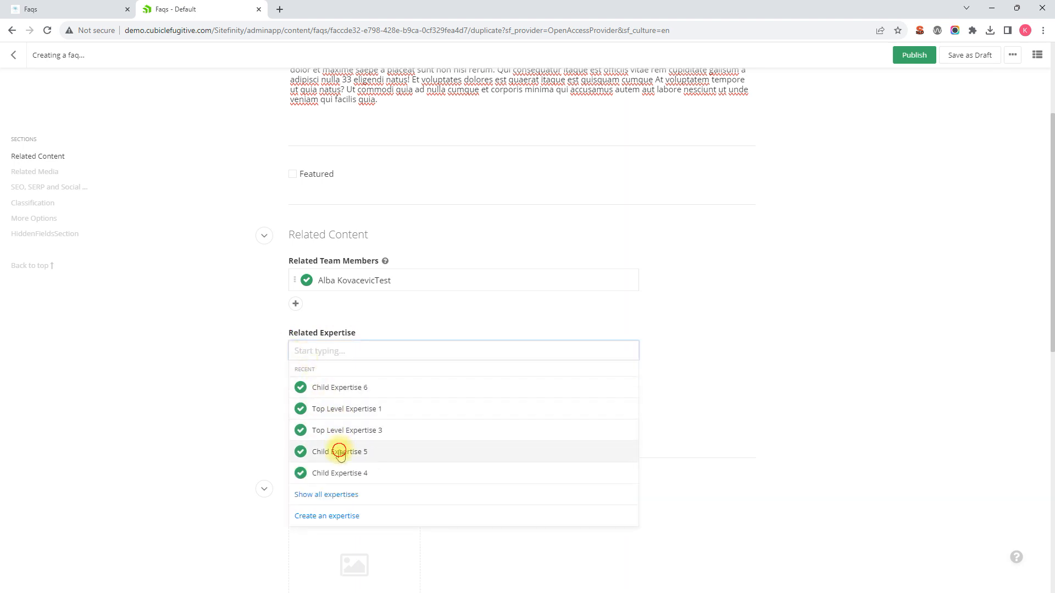
pyautogui.click(341, 452)
# Step: Replace related sector Test Sector 2 with Test Sector 4
pyautogui.click(623, 425)
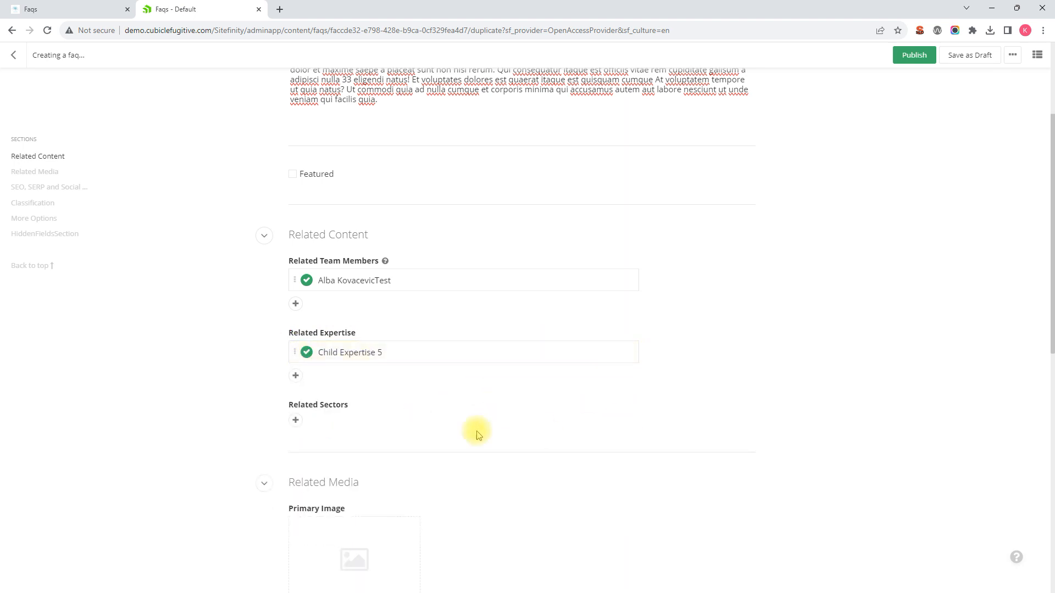
pyautogui.click(297, 423)
pyautogui.click(341, 481)
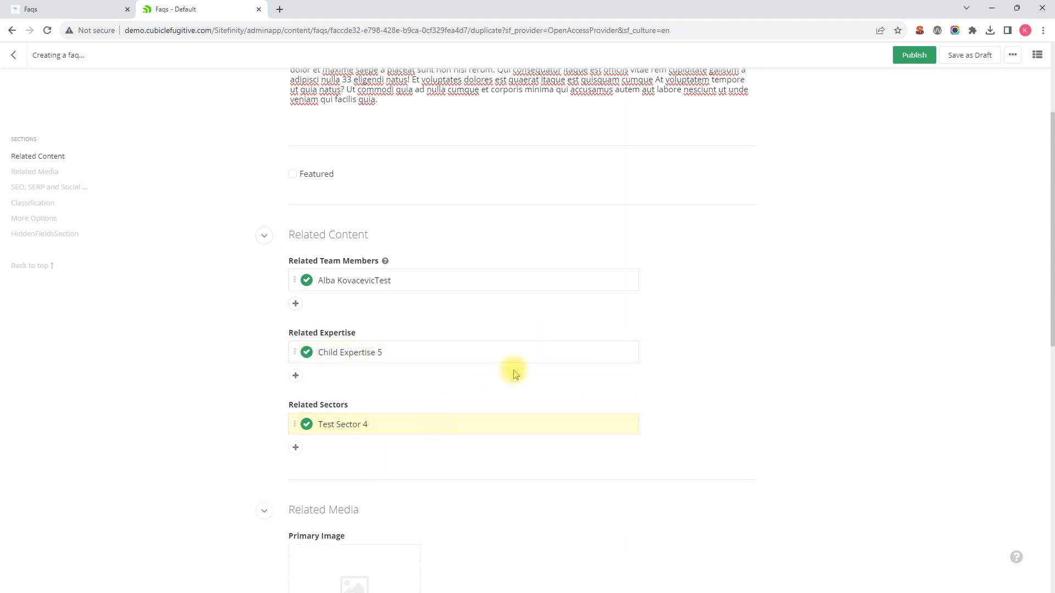
pyautogui.scroll(-1, 714, 305)
# Step: Remove Document Manager from the FAQ's Related Documents
pyautogui.scroll(-3, 713, 304)
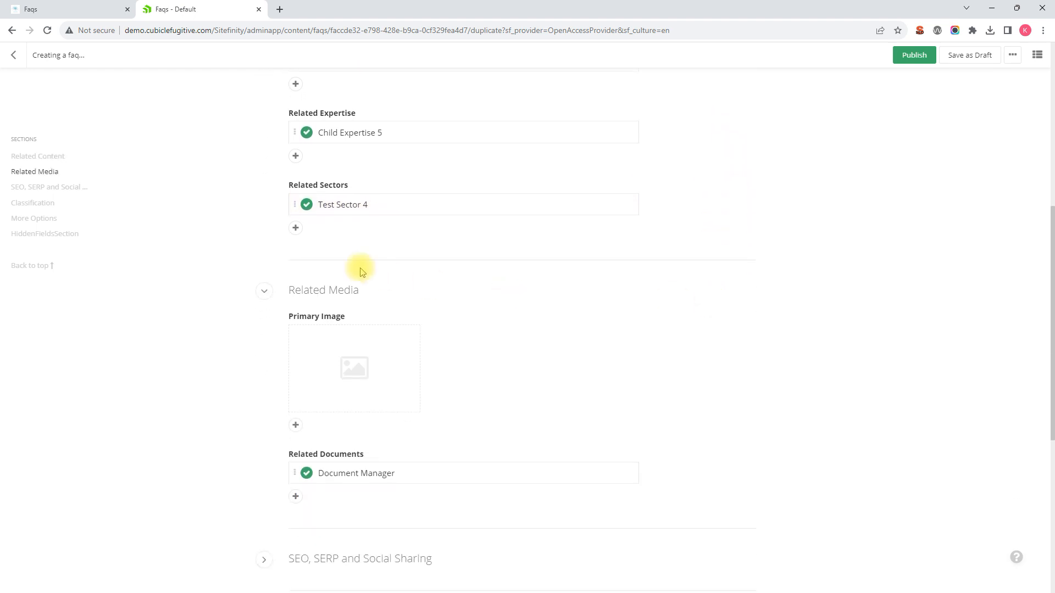
pyautogui.scroll(-1, 372, 294)
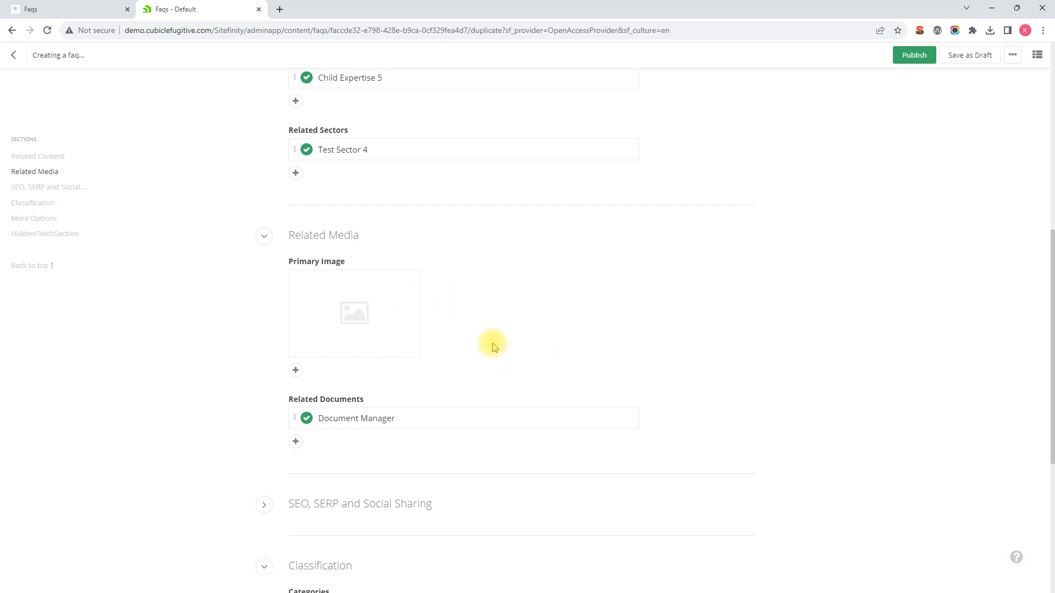
pyautogui.scroll(-1, 446, 320)
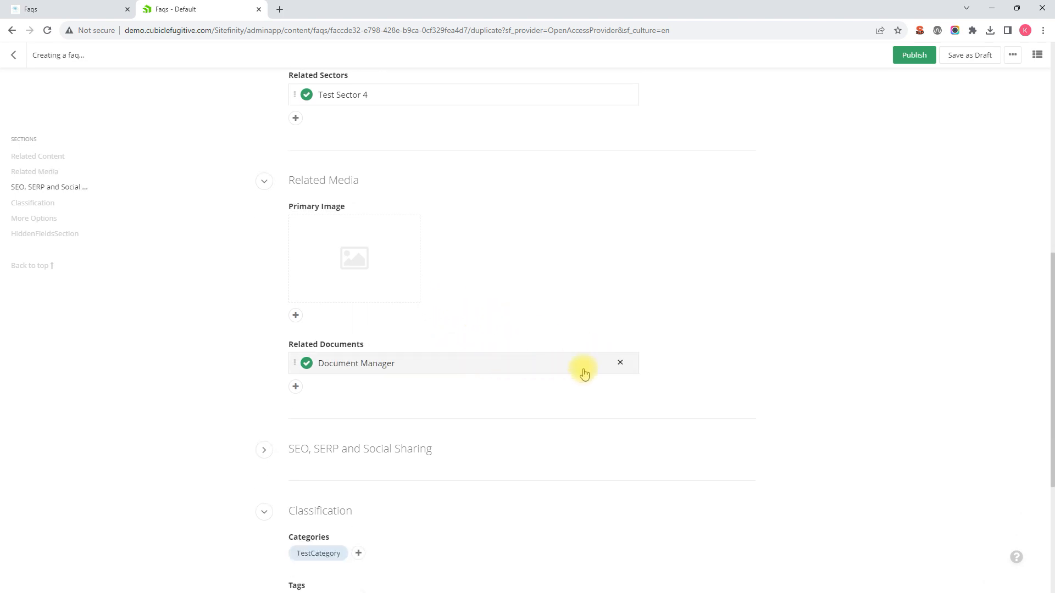
pyautogui.click(622, 366)
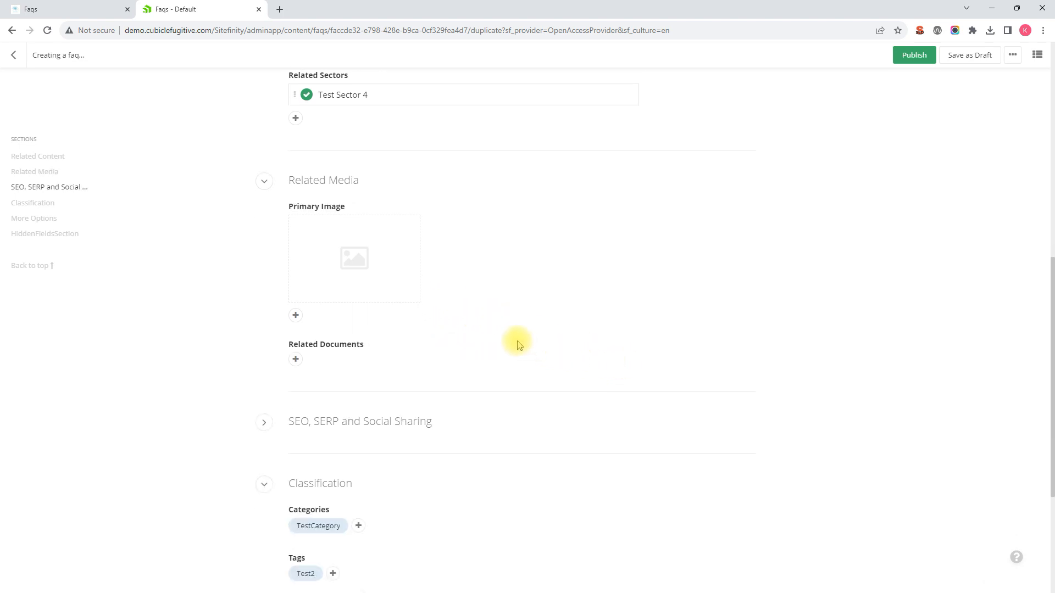
pyautogui.scroll(-2, 516, 342)
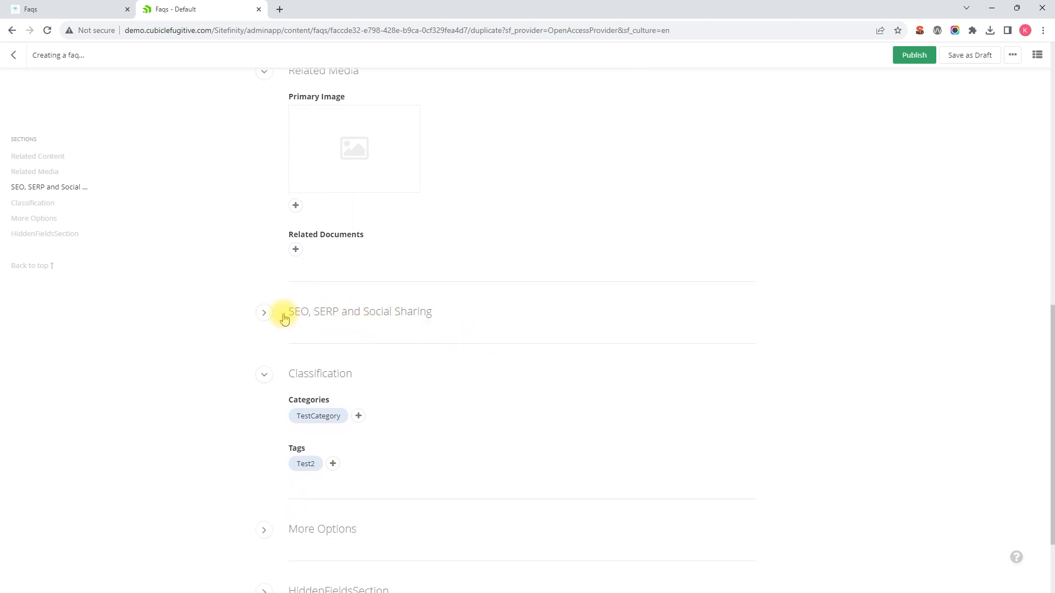
pyautogui.click(265, 314)
pyautogui.click(264, 314)
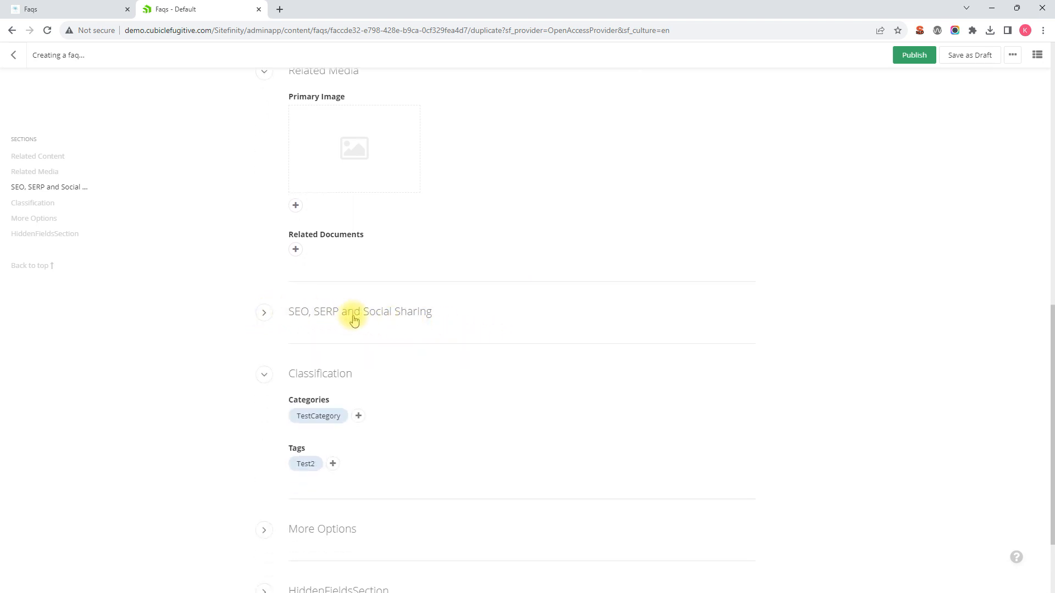
pyautogui.scroll(-1, 426, 353)
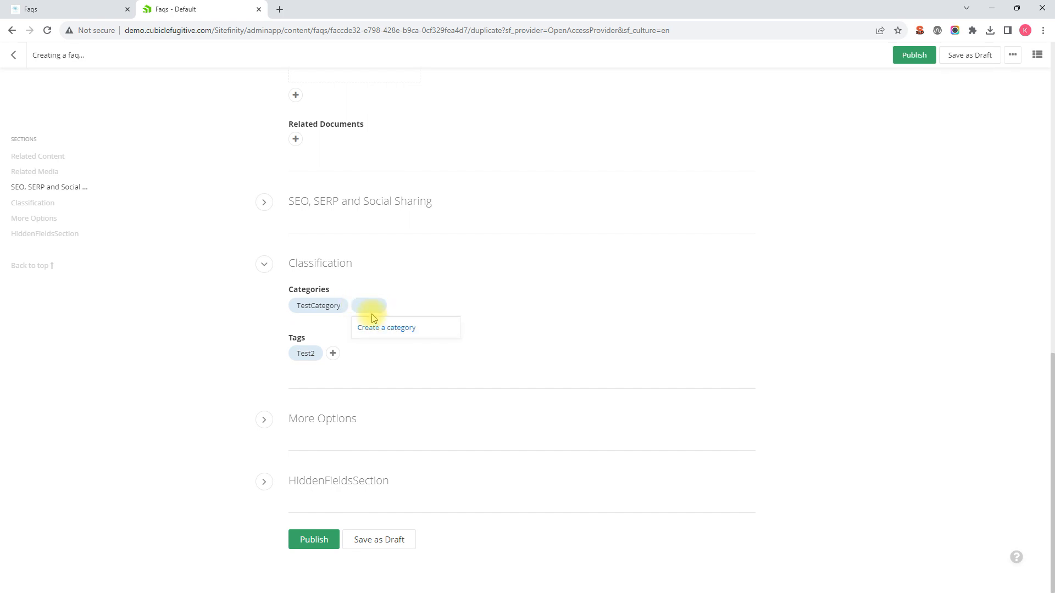
# Step: Add the Test1 tag alongside the existing Test2 tag
pyautogui.click(335, 352)
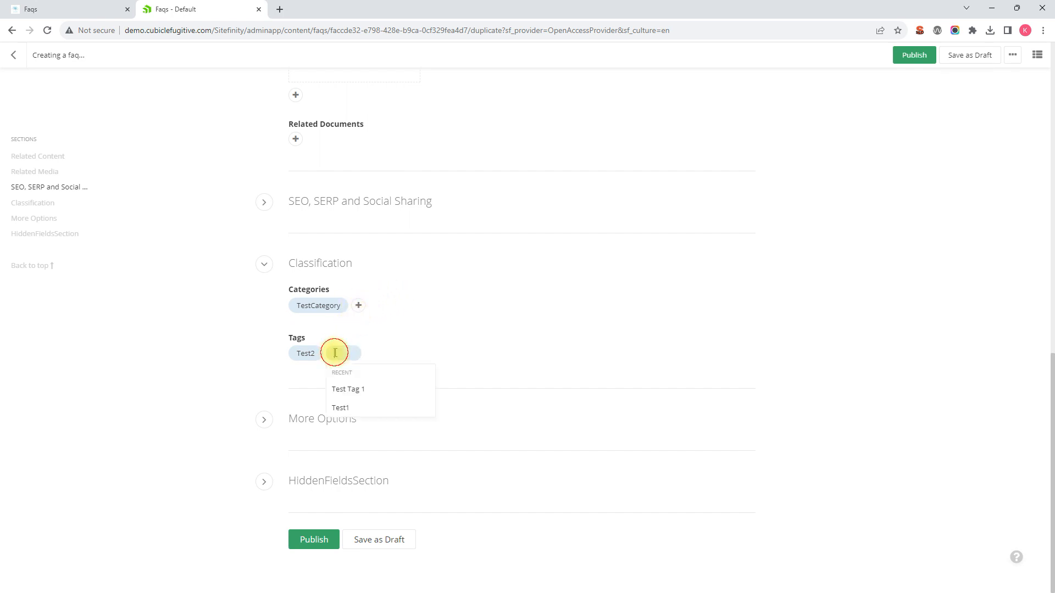
pyautogui.click(344, 401)
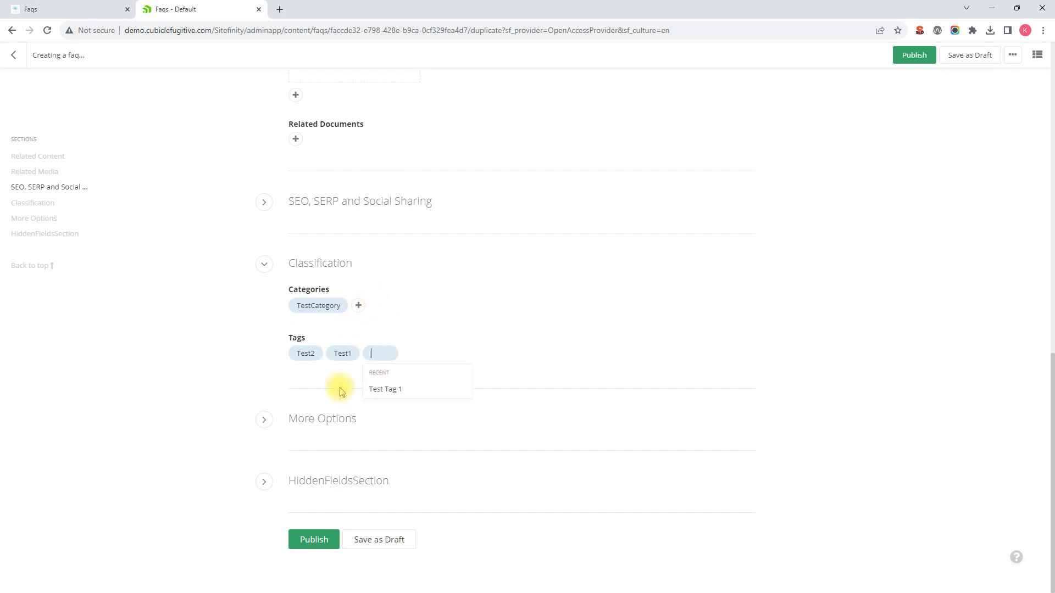
pyautogui.click(478, 347)
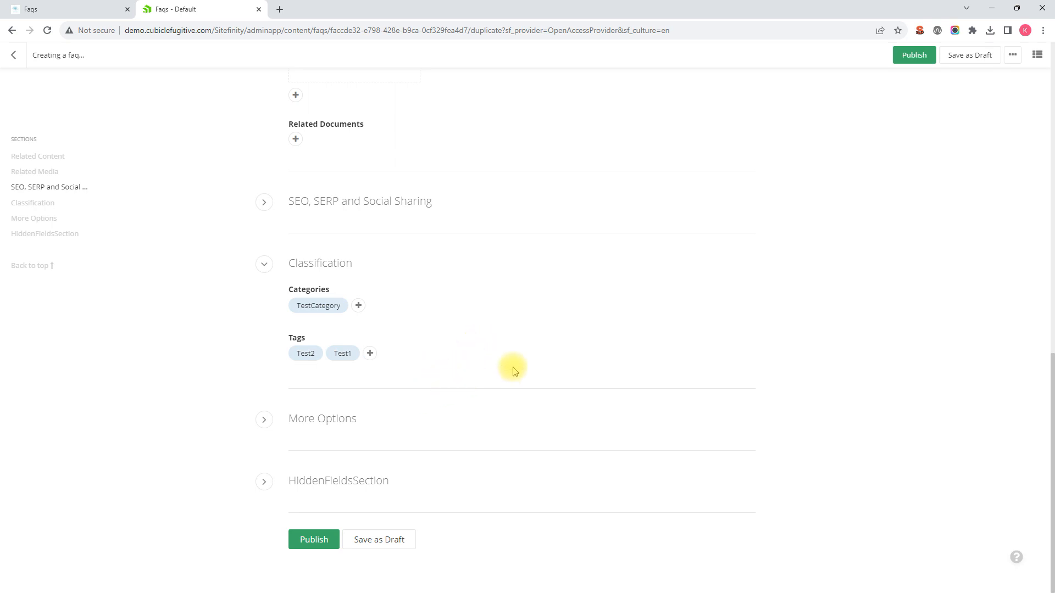
pyautogui.scroll(5, 514, 368)
# Step: Save Duplicated Question? as a draft, publish it, and return to the live Faqs tab
pyautogui.scroll(8, 517, 383)
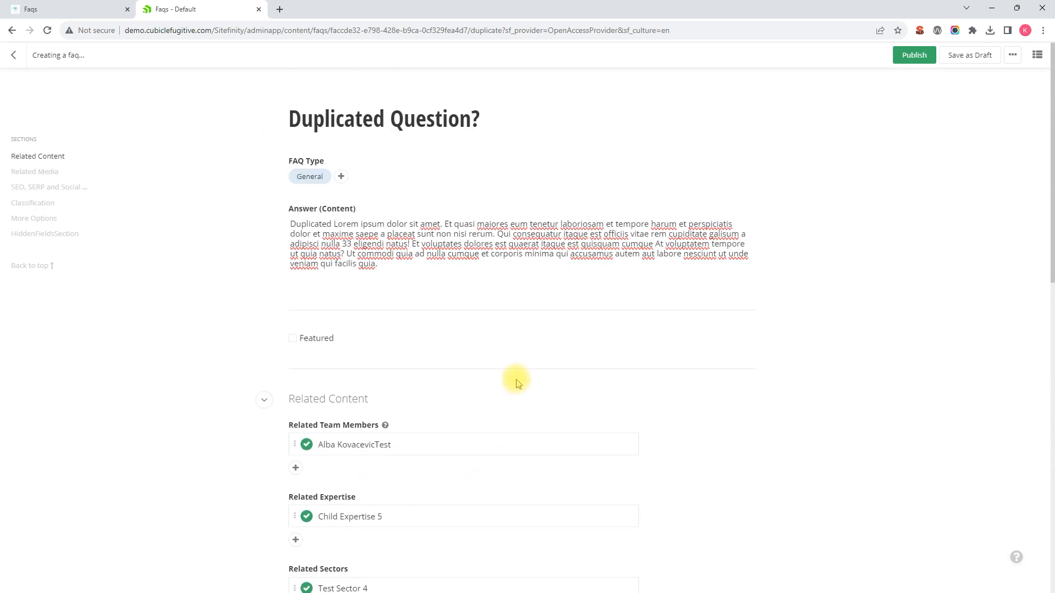
pyautogui.scroll(-9, 517, 383)
pyautogui.scroll(9, 516, 379)
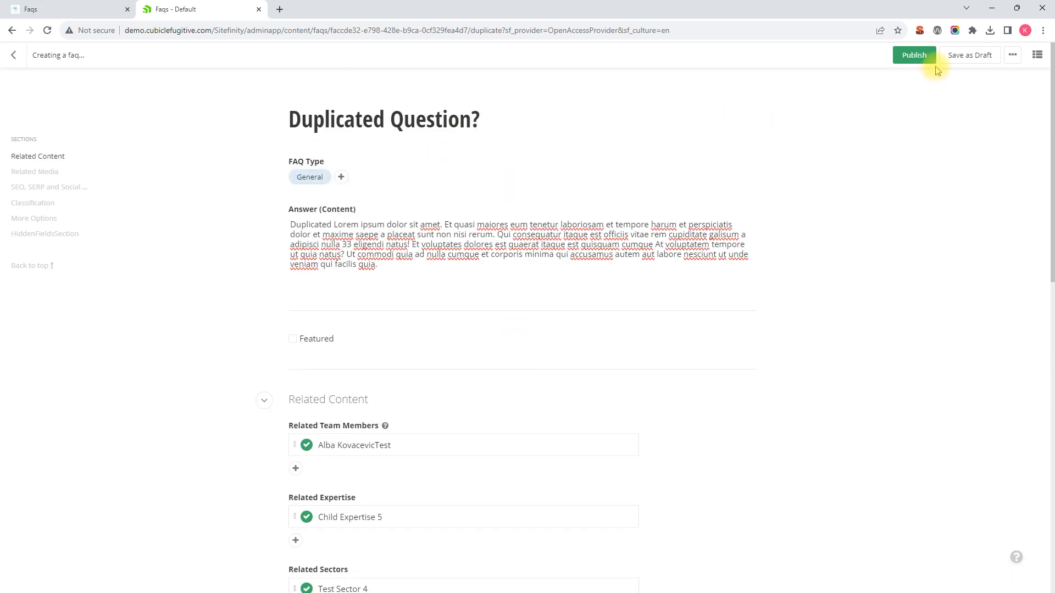
pyautogui.click(968, 57)
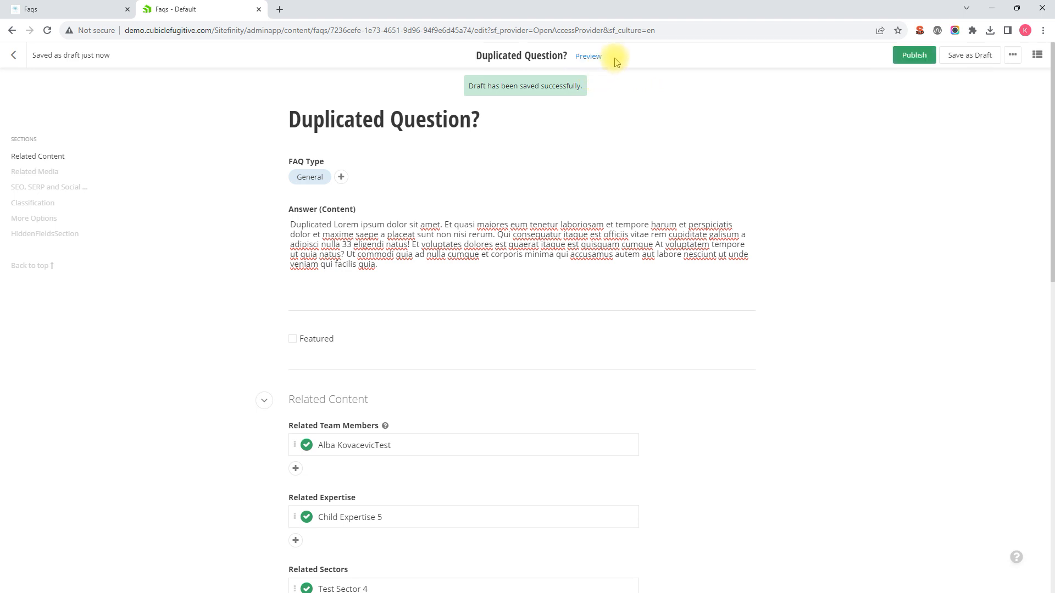
pyautogui.click(907, 55)
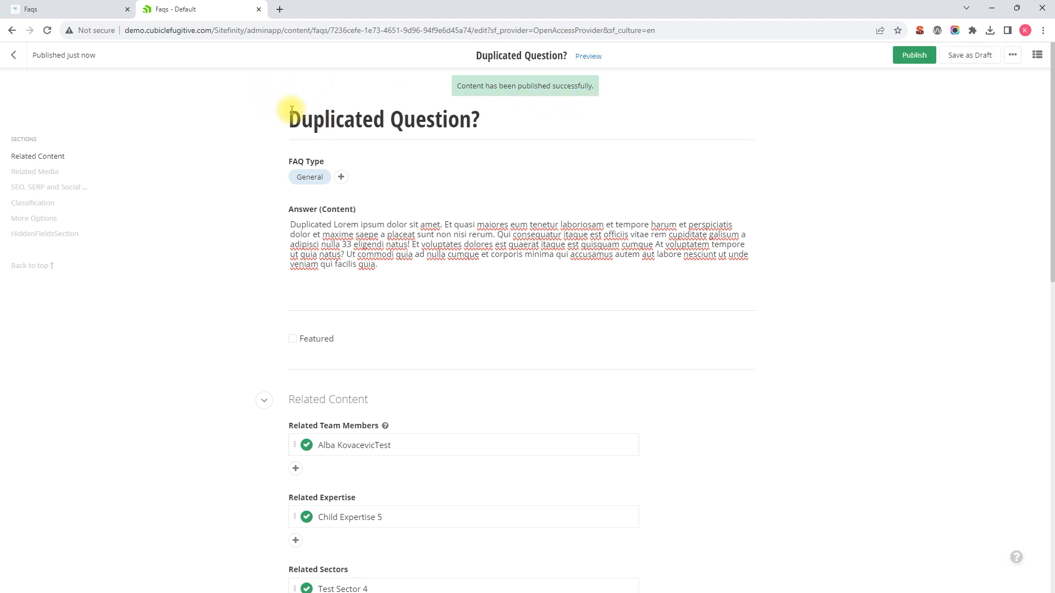
pyautogui.click(80, 10)
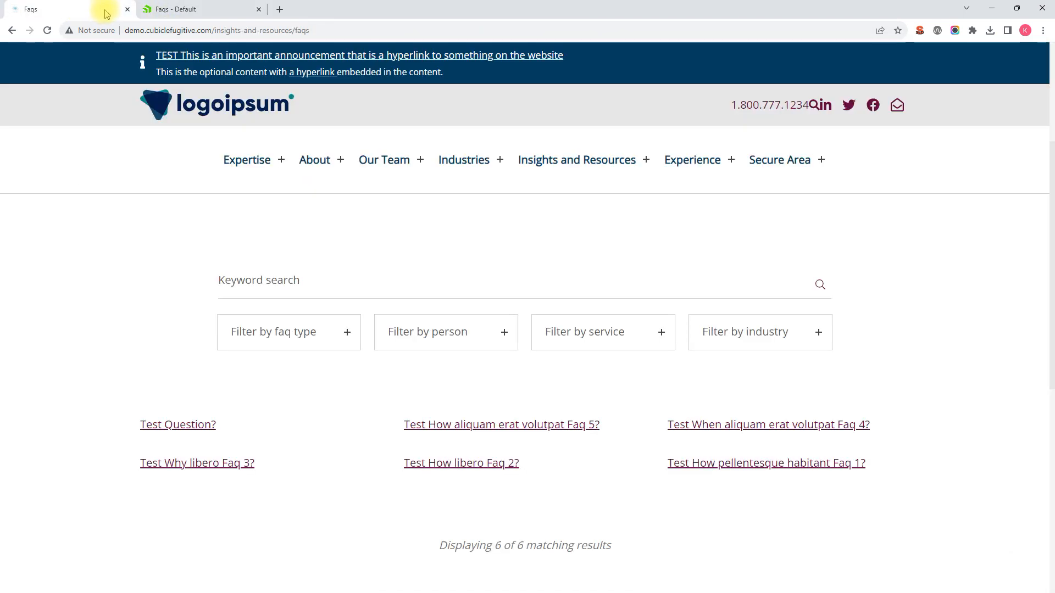
# Step: Reload the live FAQ list, now seven entries, and open the Duplicated Question? page
pyautogui.scroll(-2, 243, 115)
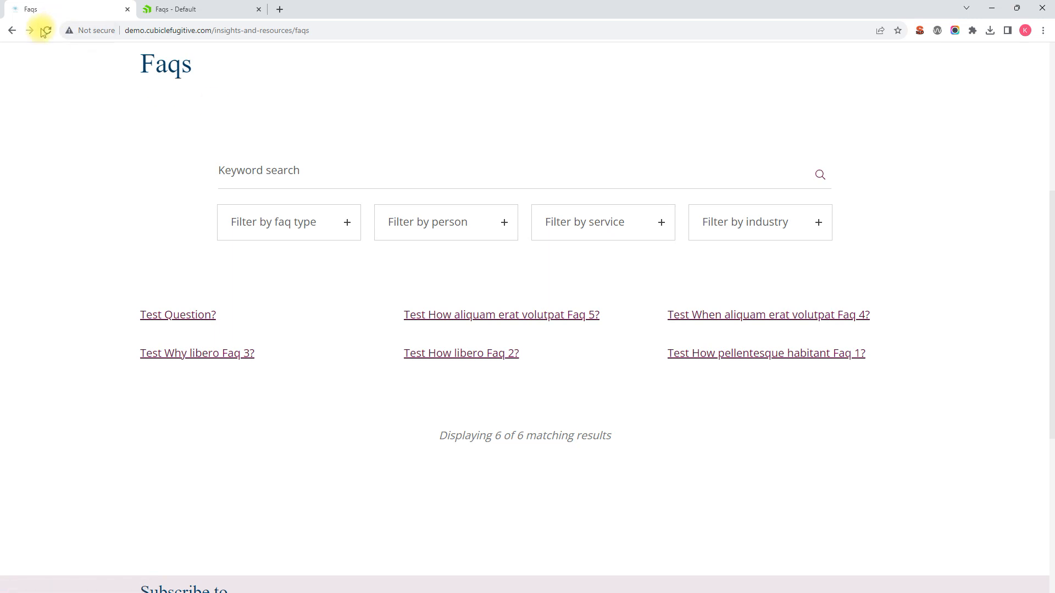
pyautogui.click(47, 30)
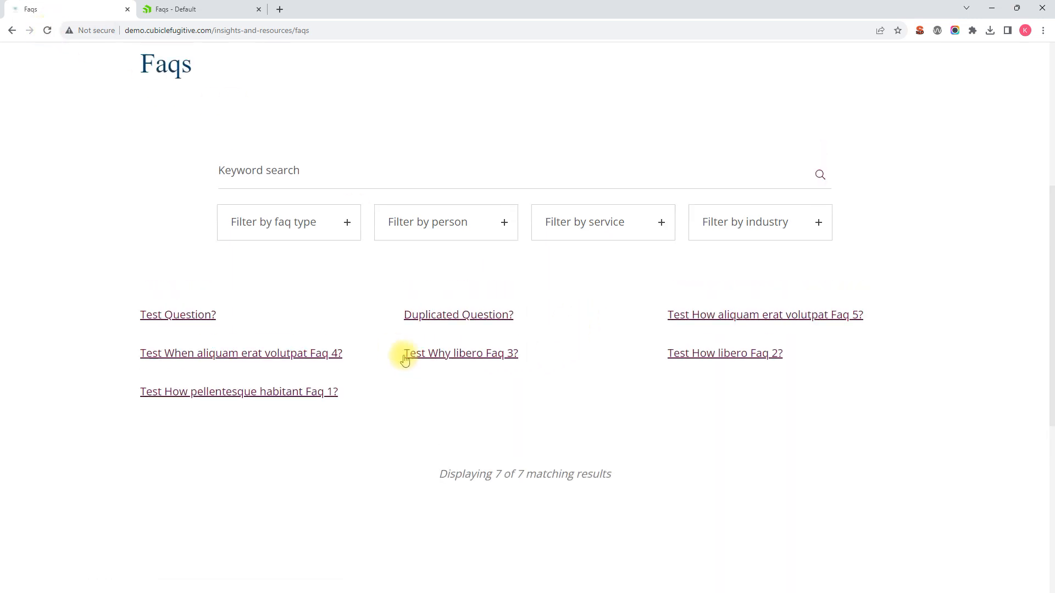
pyautogui.click(438, 323)
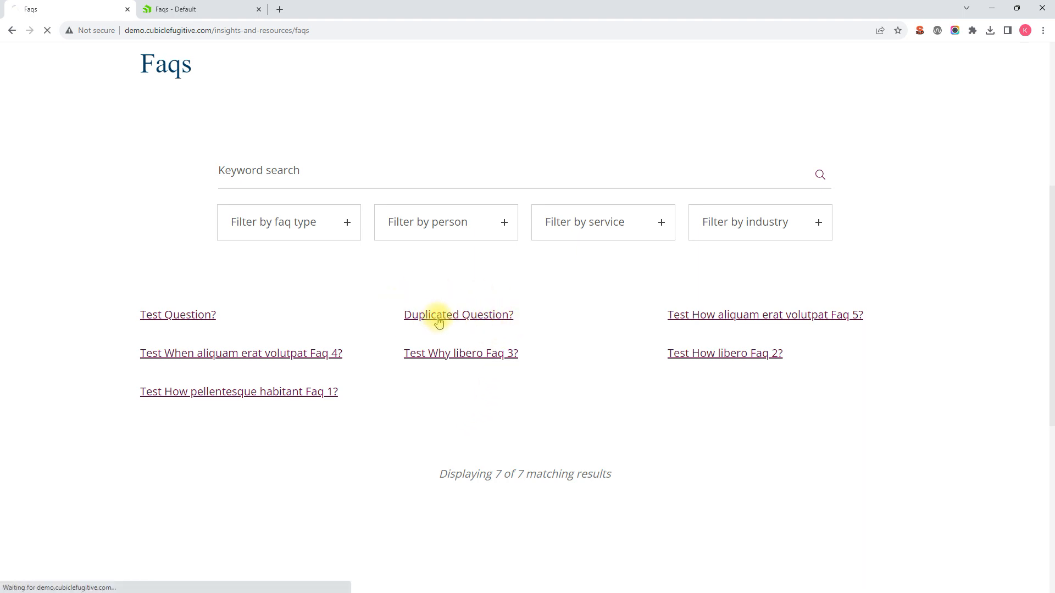
pyautogui.scroll(-4, 434, 321)
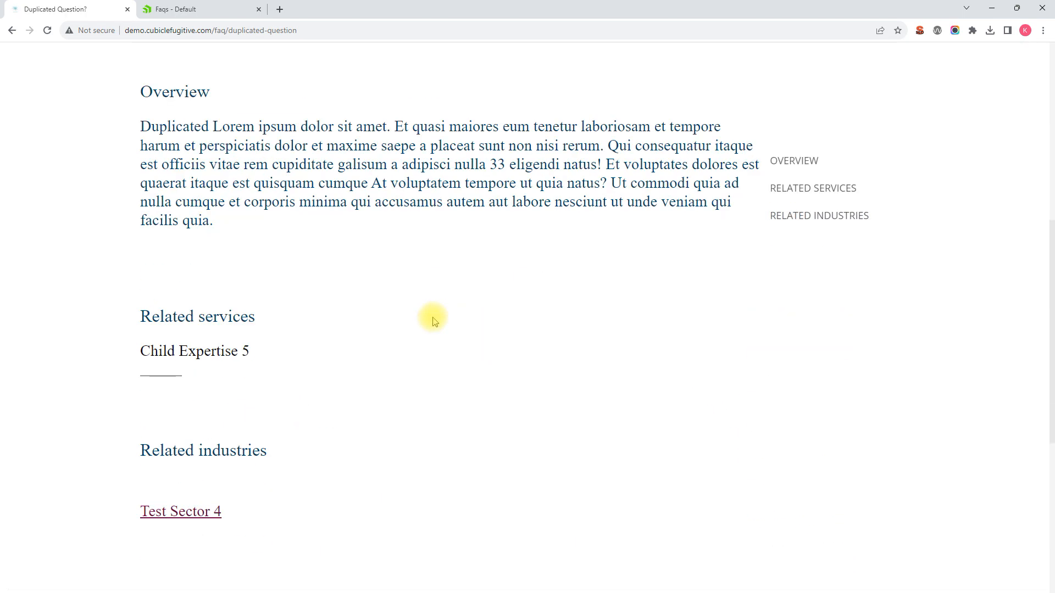
pyautogui.scroll(5, 431, 319)
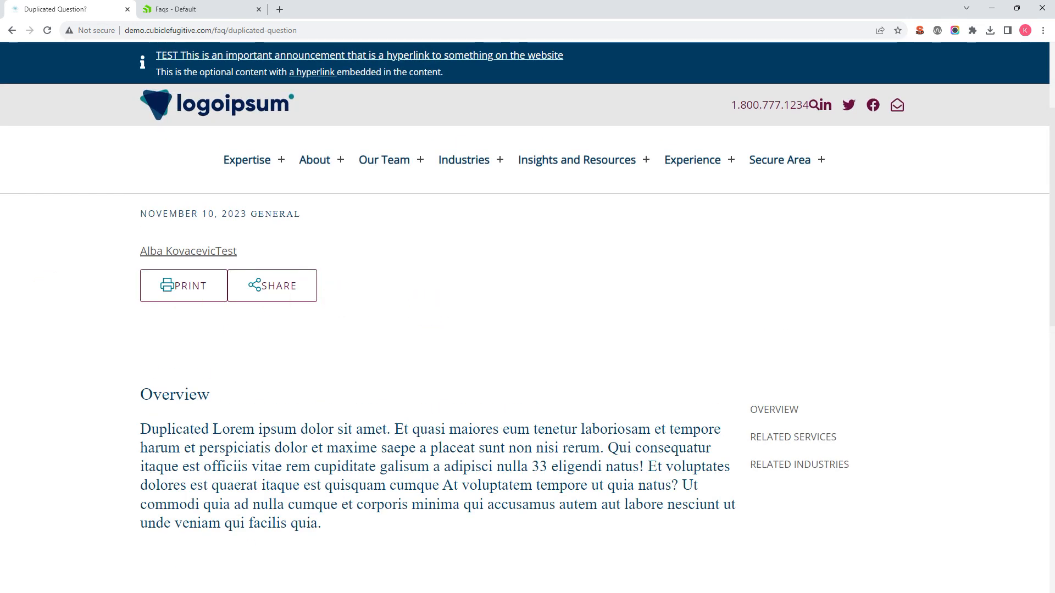